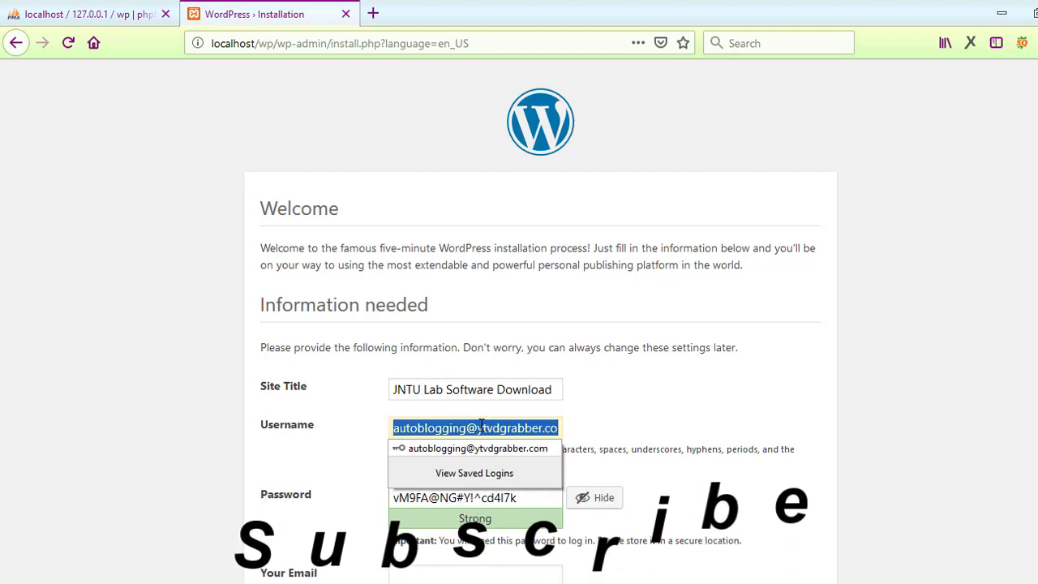
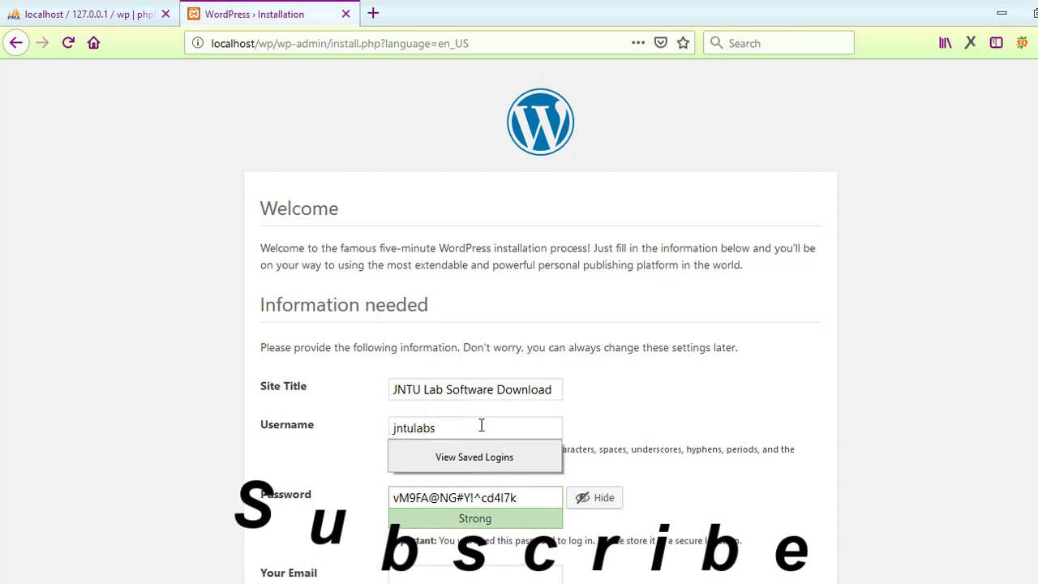
Step: Enter the admin username and the account password on the installation form
key("Tab")
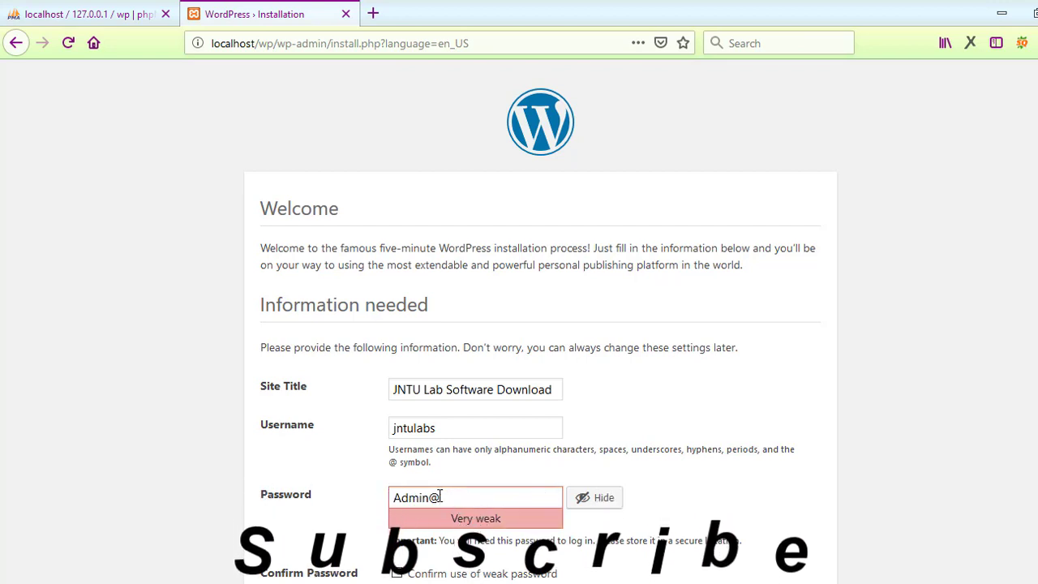
key("BackSpace")
key("BackSpace")
key("BackSpace")
key("BackSpace")
key("BackSpace")
key("BackSpace")
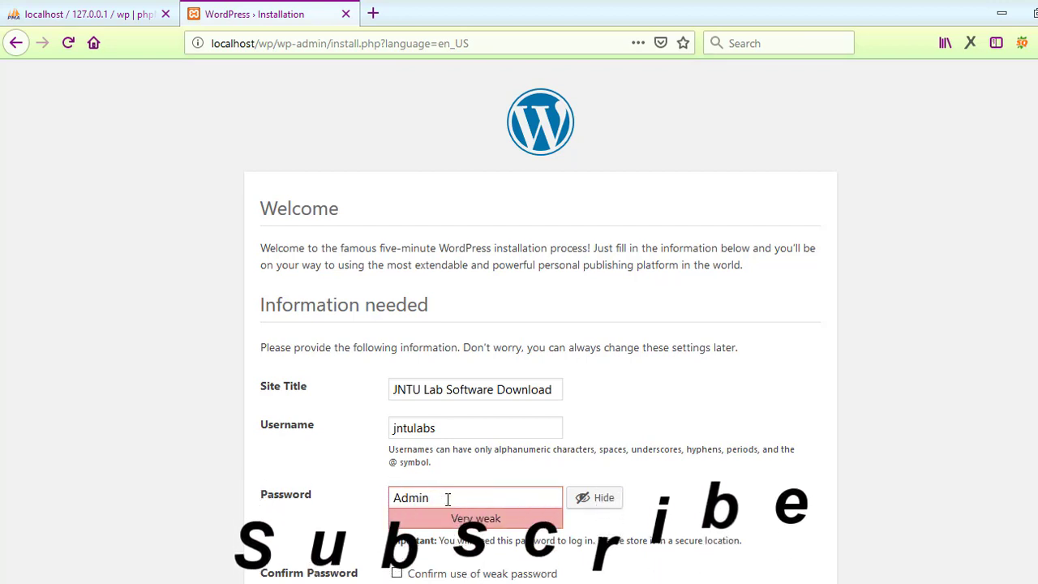
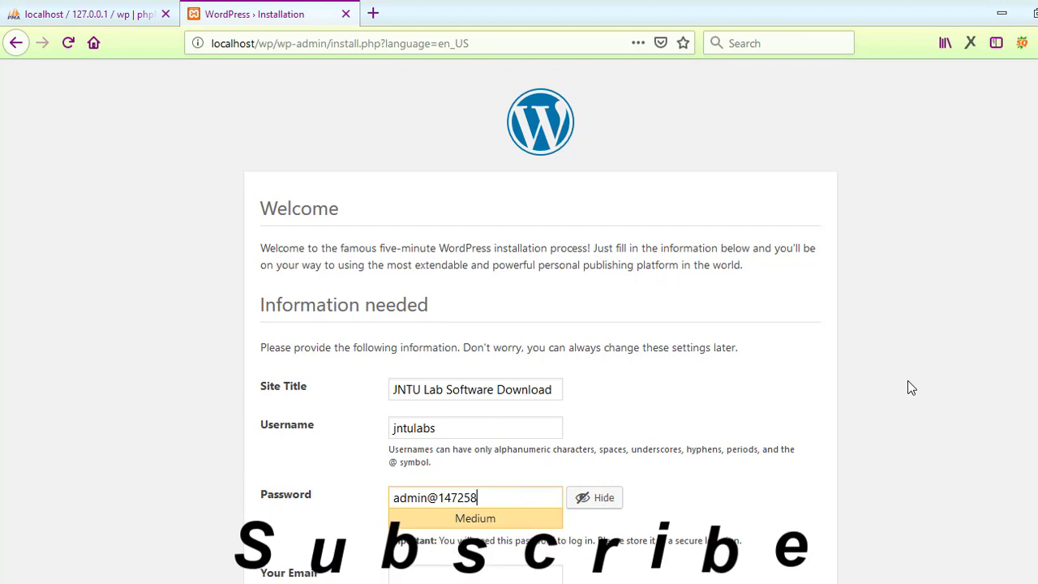
scroll(541, 316, "down", 1)
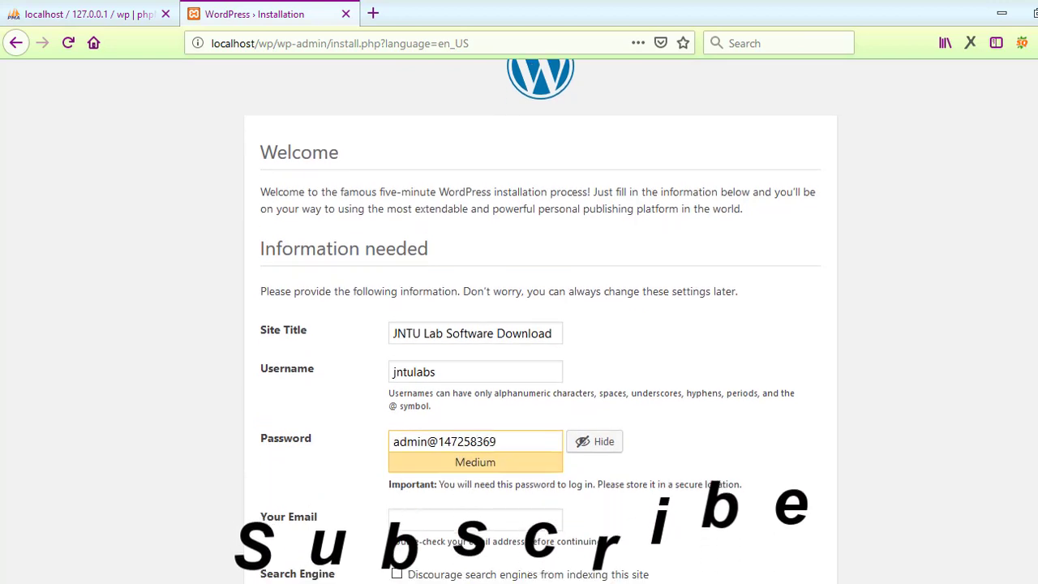
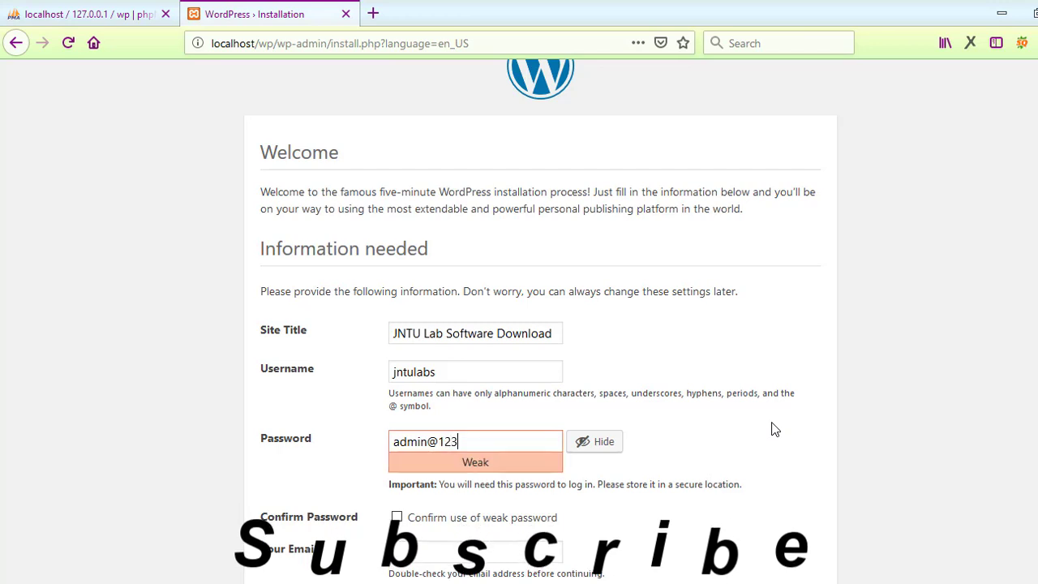
Step: Confirm the weak password, fill in the admin e-mail, discourage search engines, and install WordPress
scroll(912, 405, "down", 2)
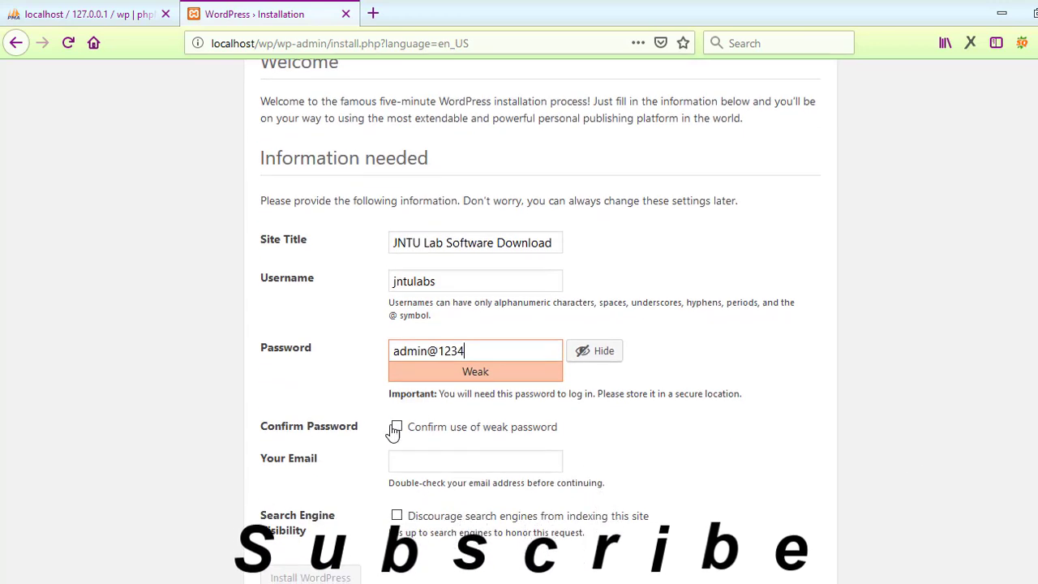
left_click(397, 431)
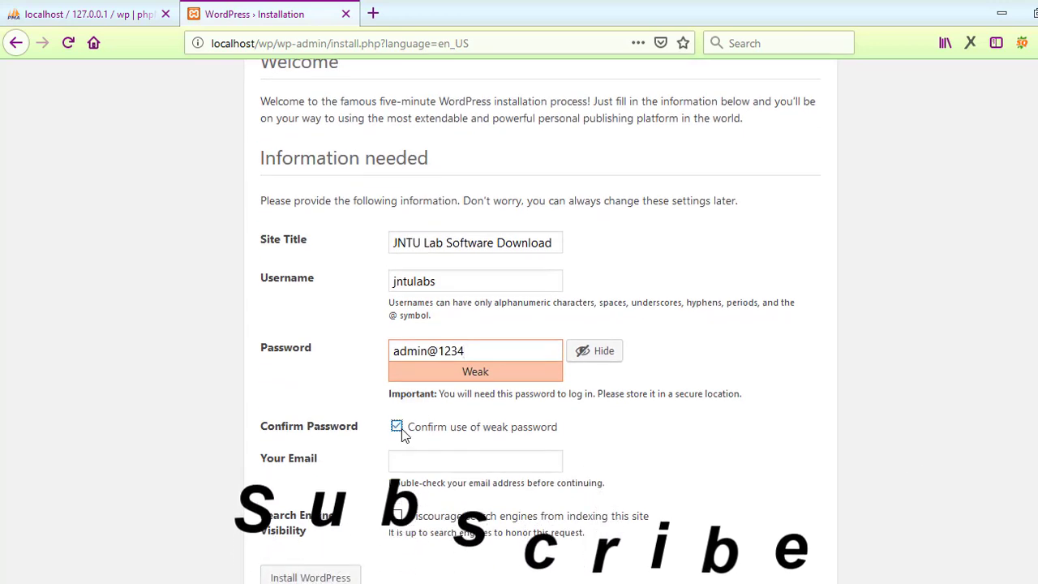
left_click(470, 461)
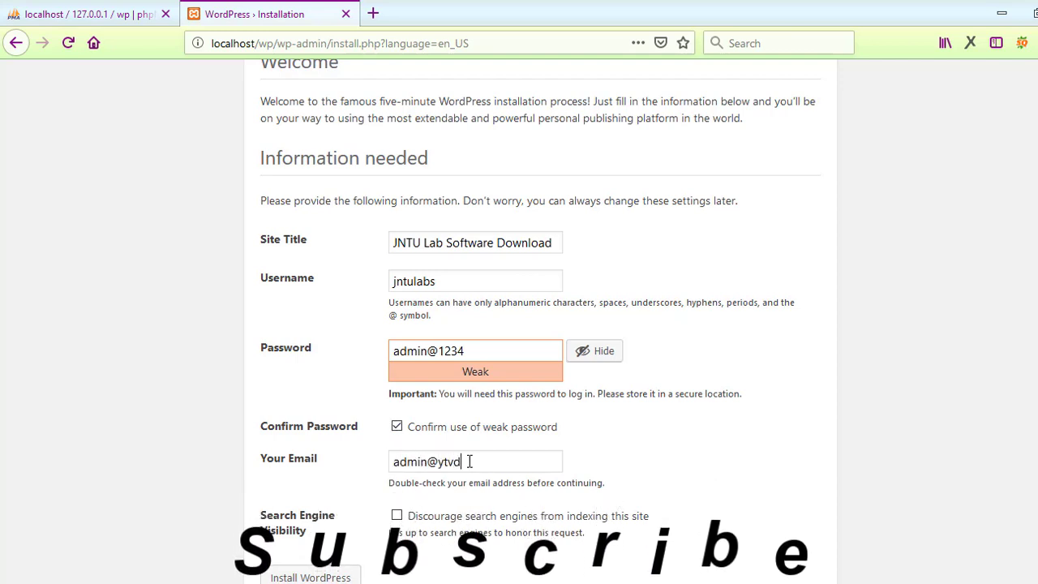
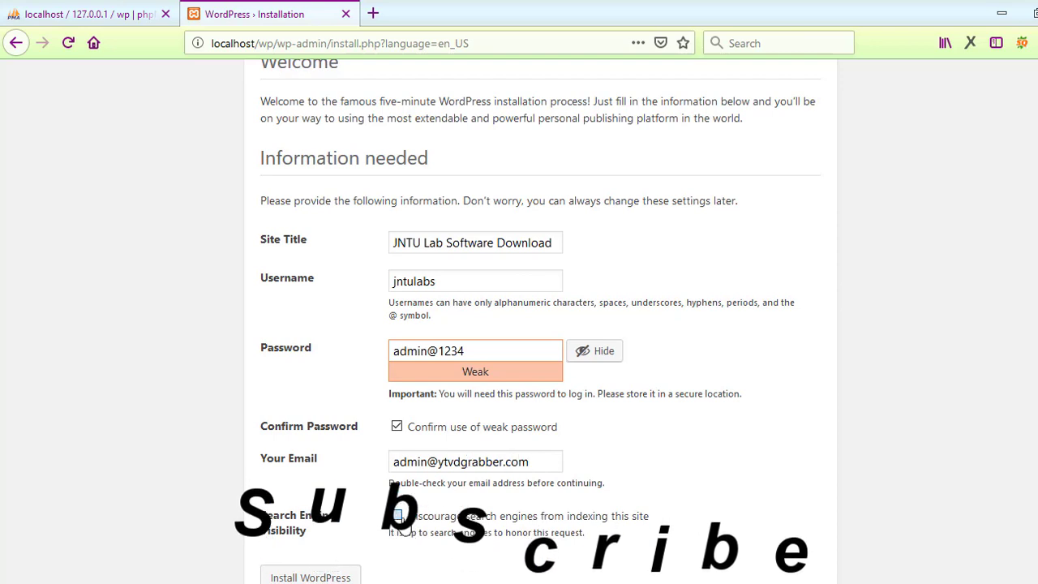
left_click(397, 517)
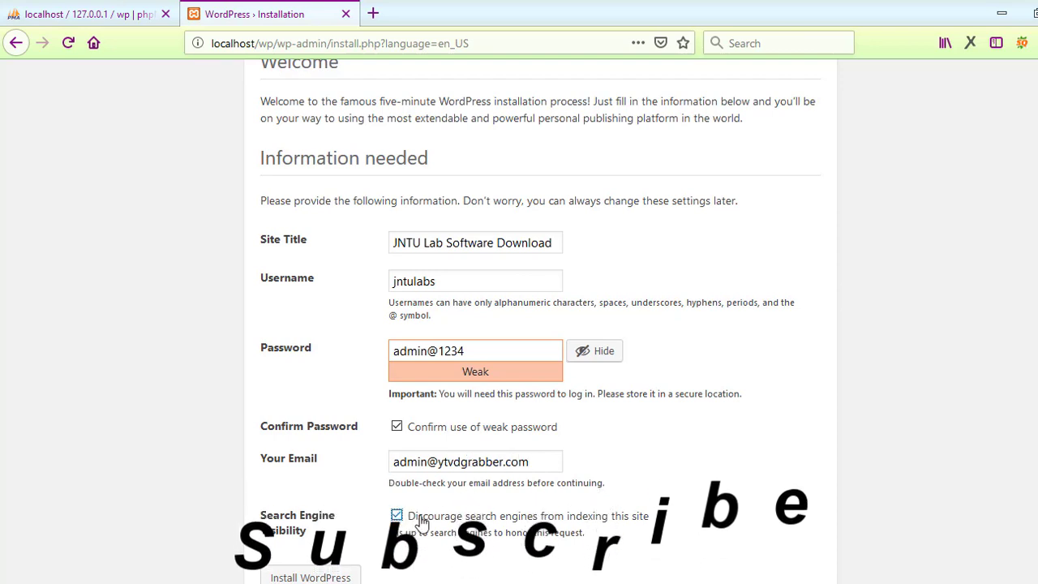
scroll(969, 376, "down", 1)
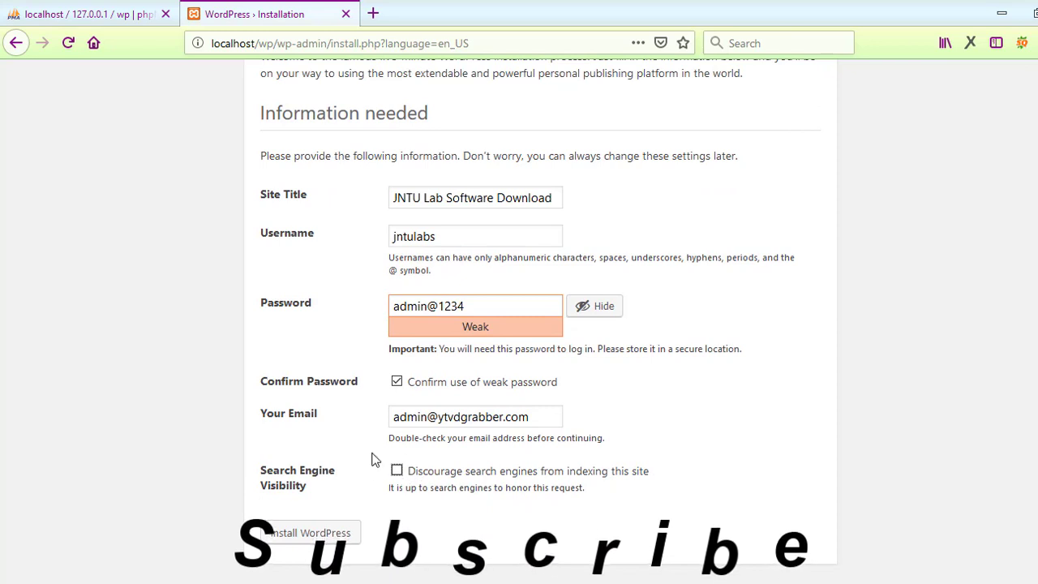
left_click(320, 533)
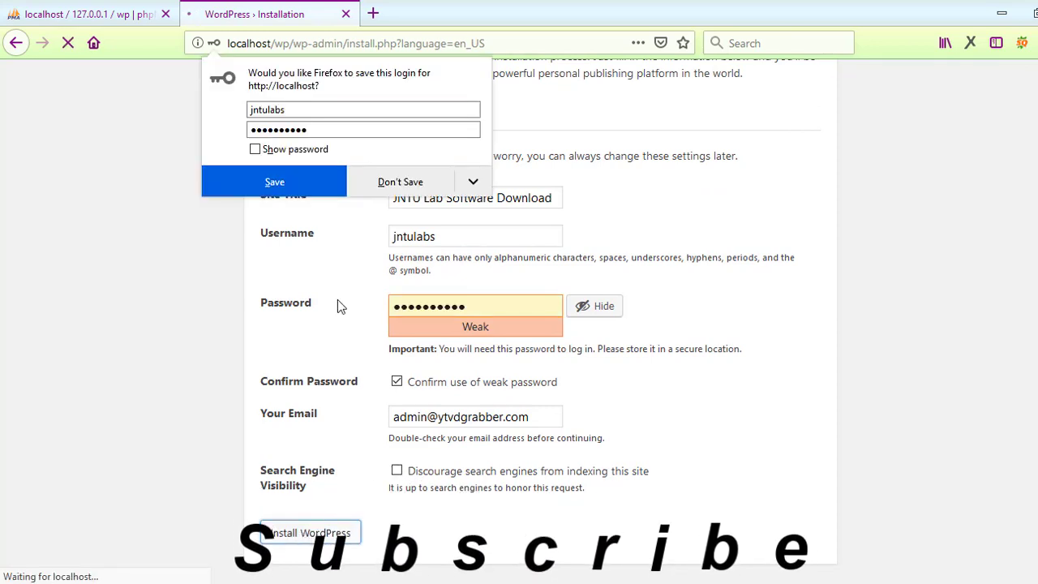
Step: Save the admin login in Firefox, then reach the login page with the saved credentials filled in
left_click(297, 187)
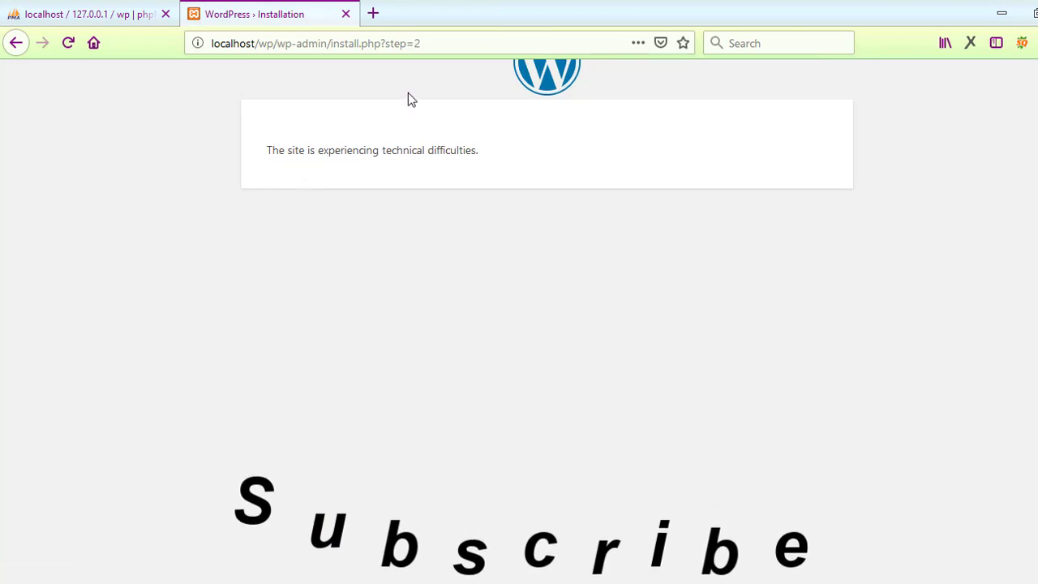
left_click(428, 43)
key("Return")
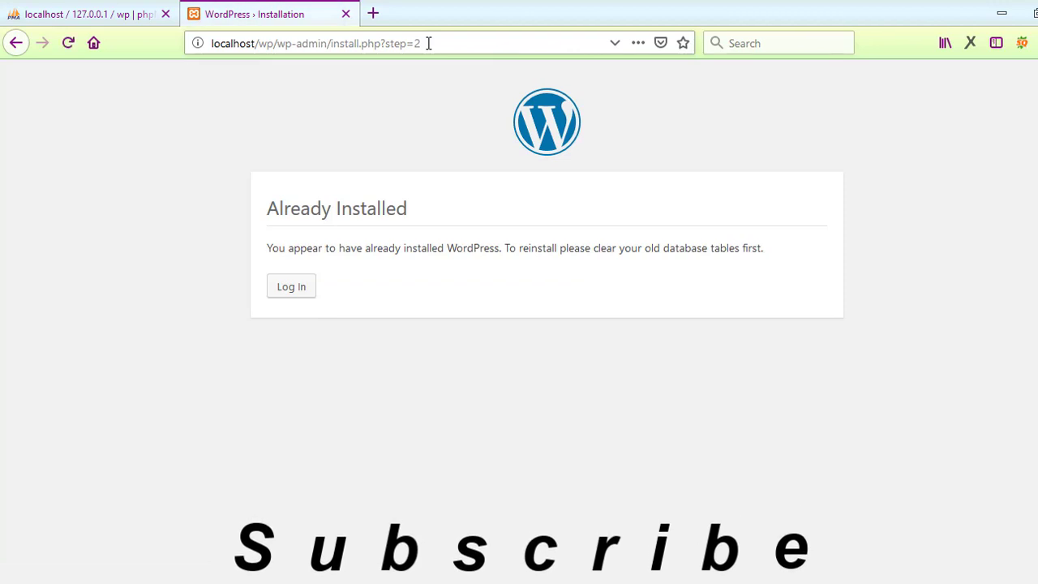
left_click(296, 294)
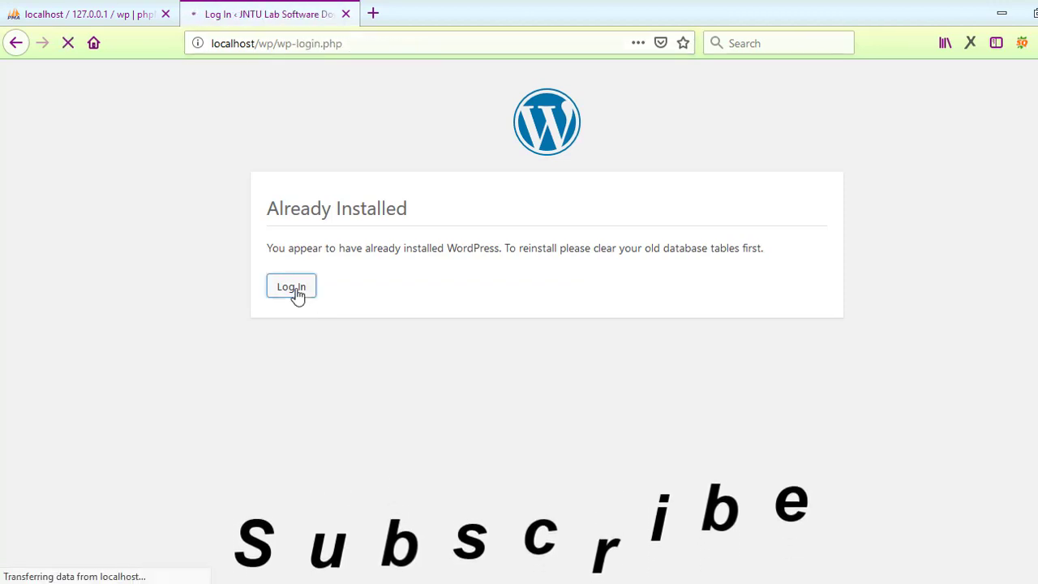
left_click(464, 336)
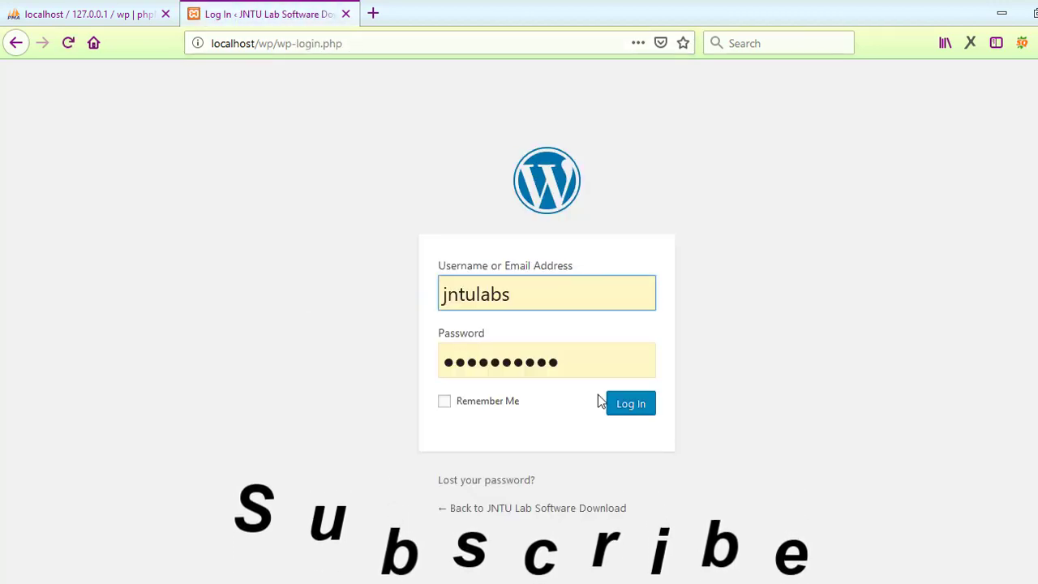
Step: Log in, view the public site in a new tab, then return to the admin Dashboard
left_click(630, 412)
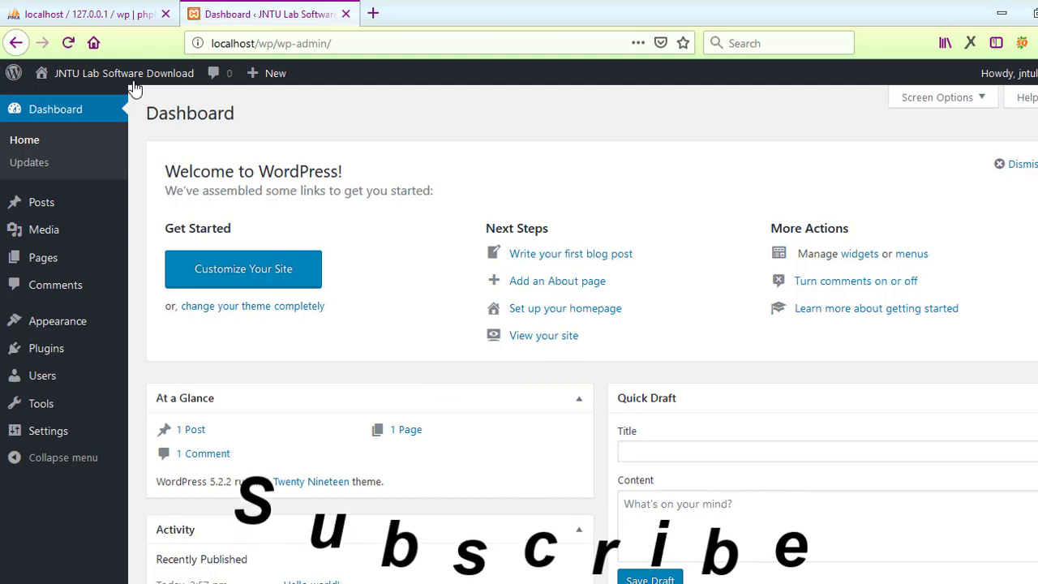
mouse_move(113, 77)
middle_click(89, 103)
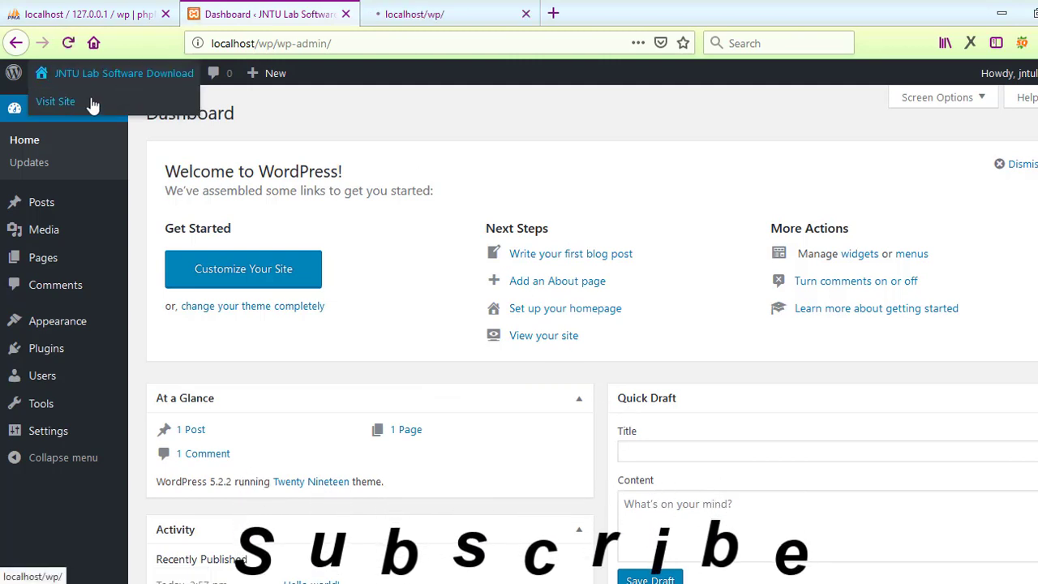
left_click(457, 8)
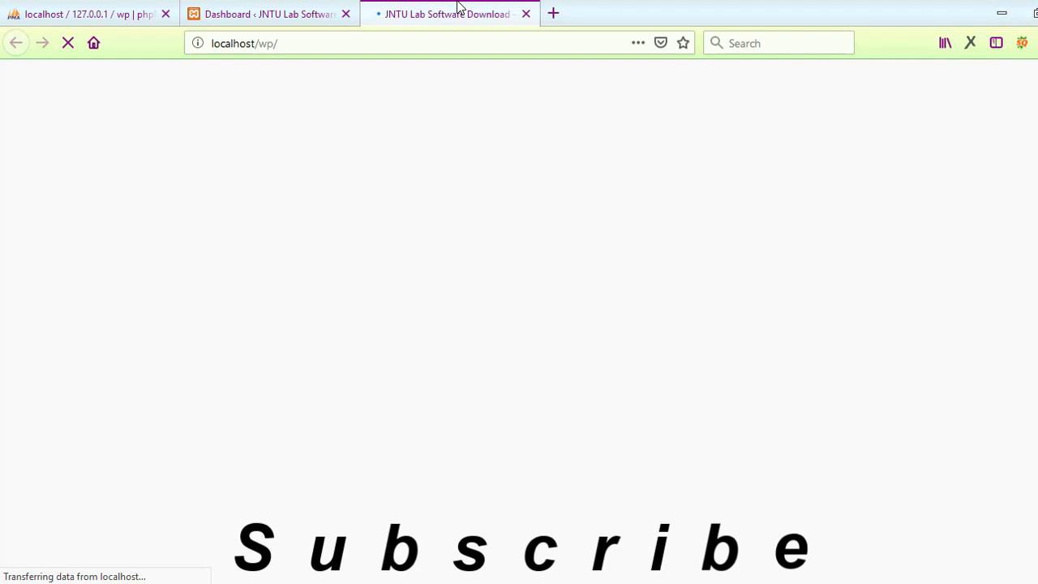
scroll(519, 325, "down", 10)
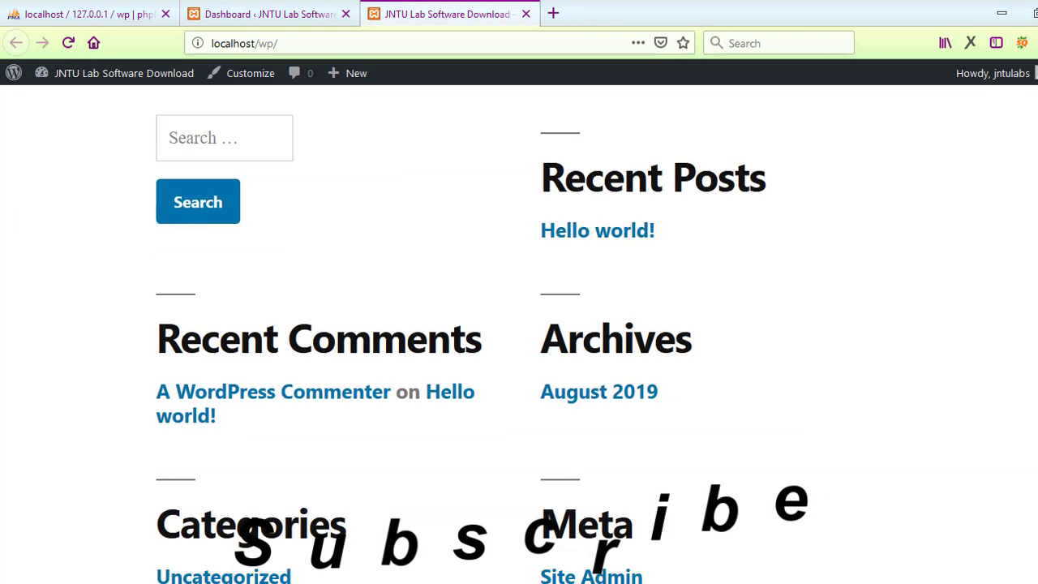
scroll(519, 324, "up", 10)
left_click(254, 9)
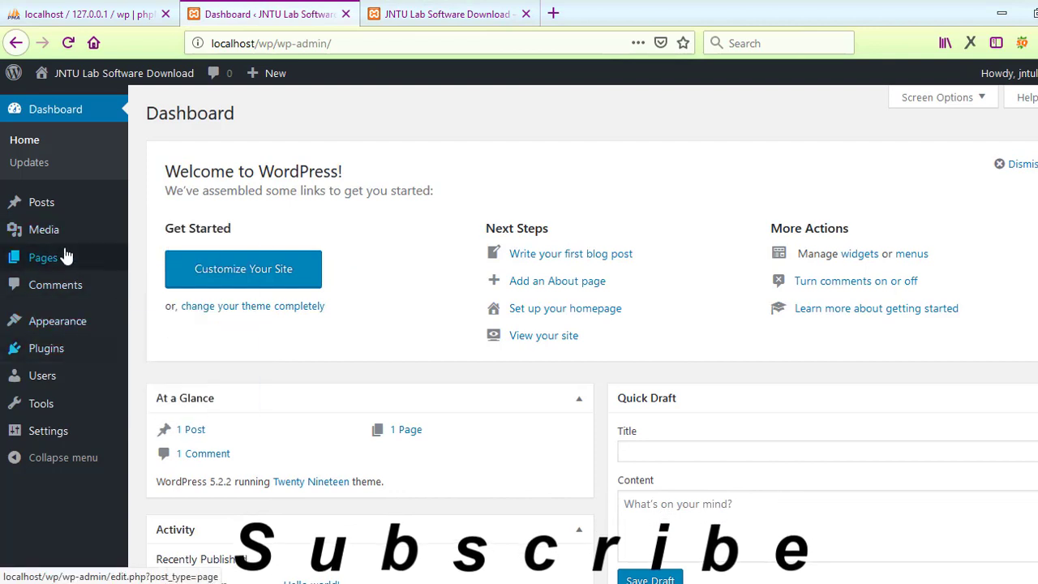
Step: Search the theme catalogue for 'software download'
mouse_move(75, 266)
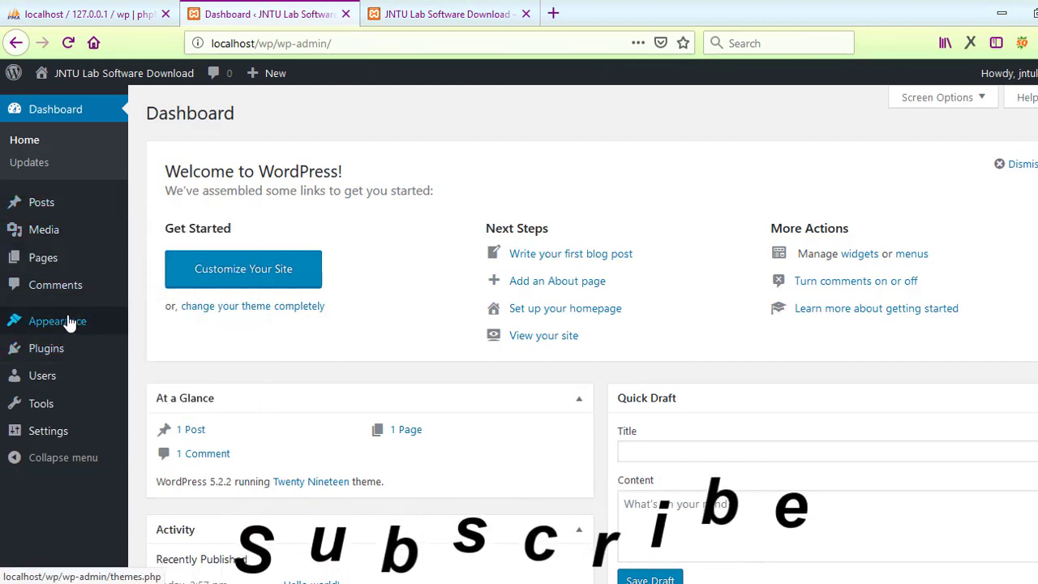
mouse_move(70, 321)
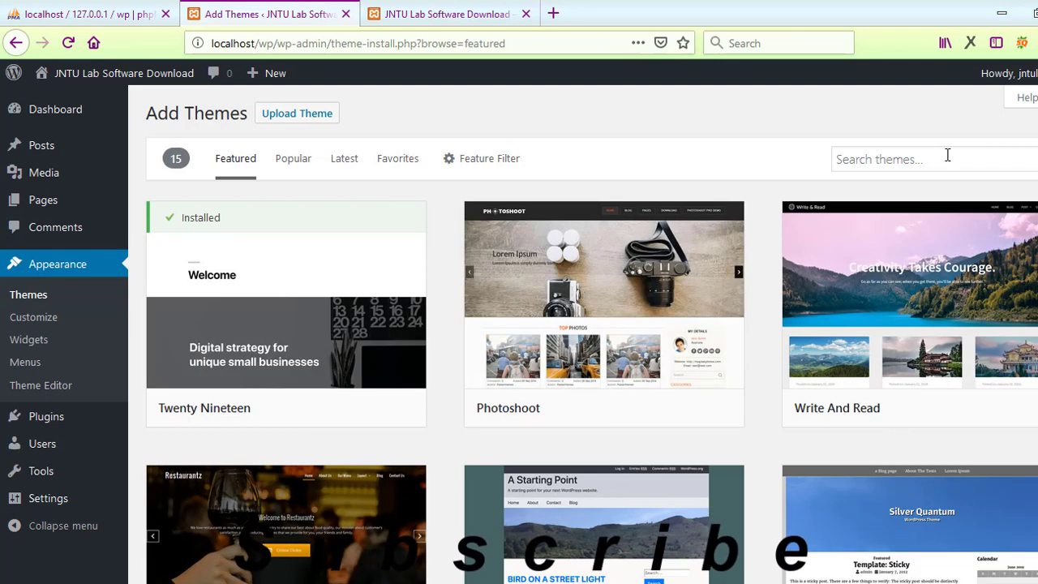
left_click(947, 155)
type("download")
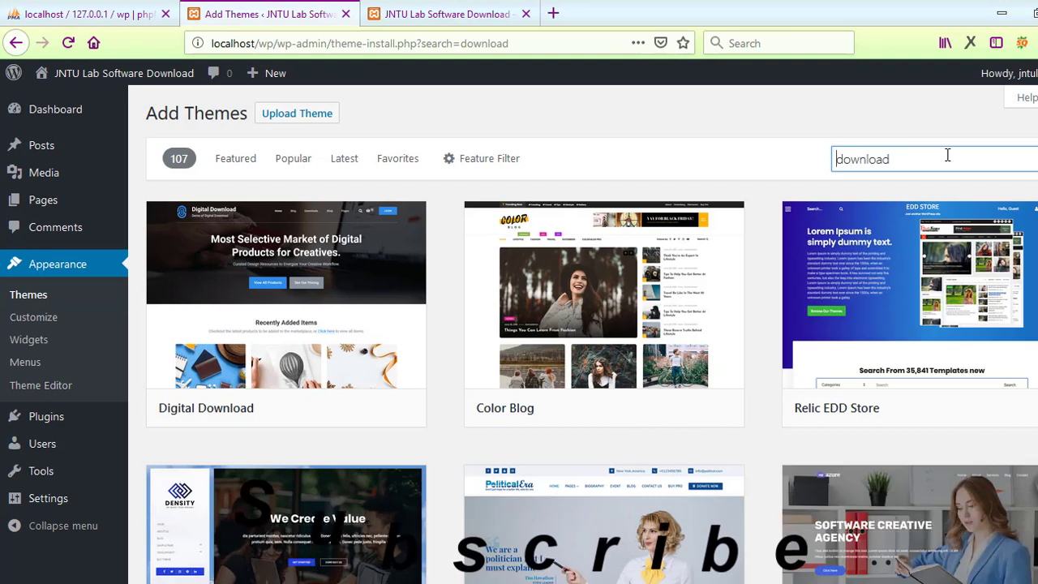
key("Home")
type("software")
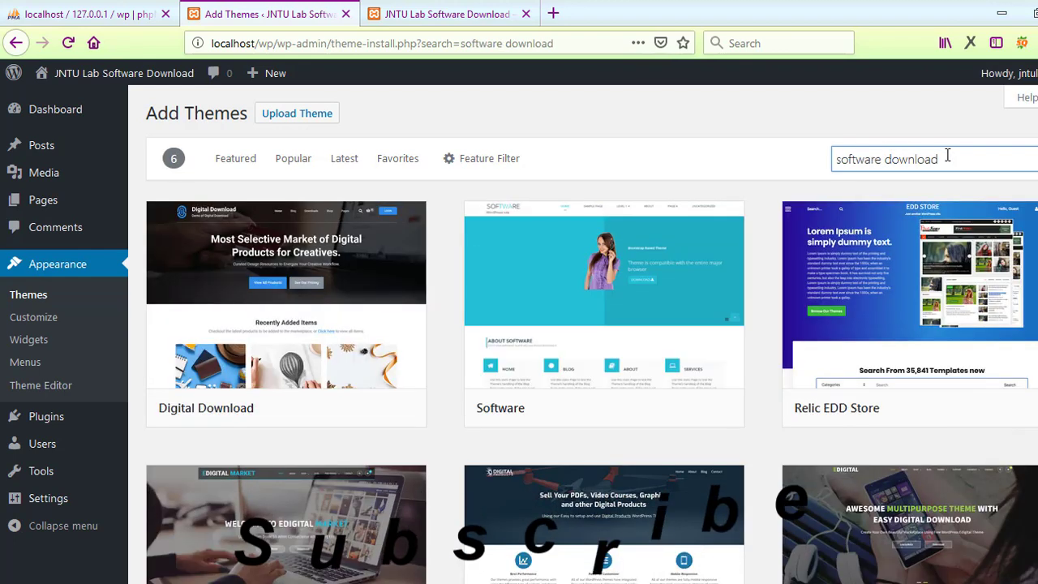
Step: Install and activate the Digital Products theme from the results
scroll(959, 397, "down", 3)
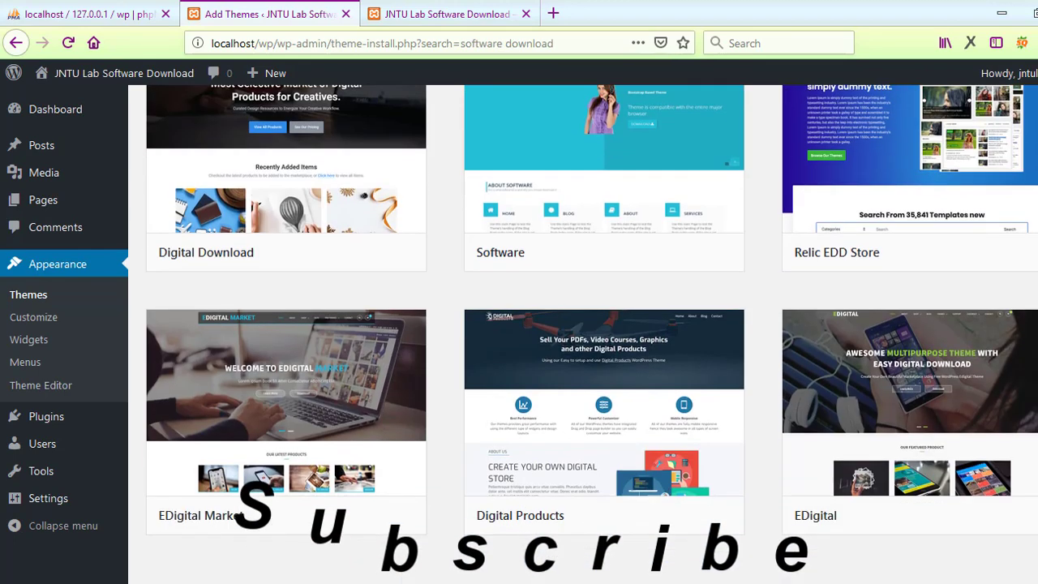
scroll(959, 397, "up", 1)
scroll(959, 397, "down", 1)
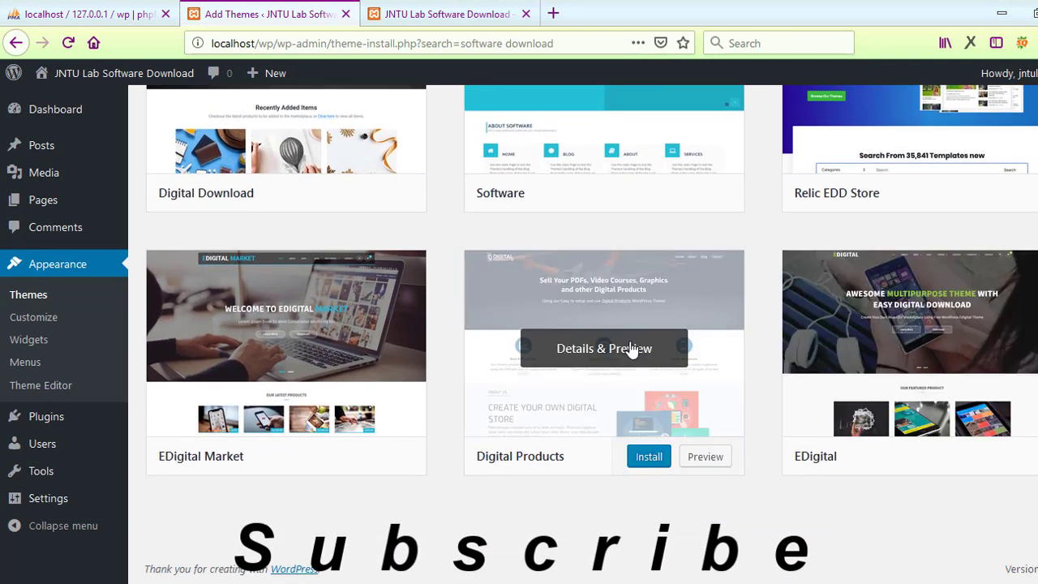
mouse_move(624, 396)
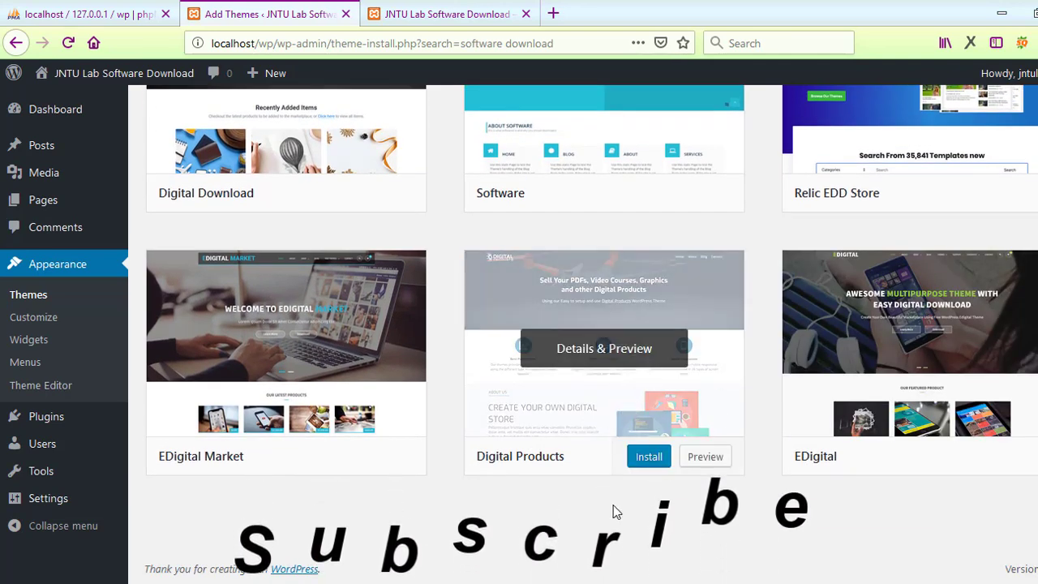
left_click(648, 459)
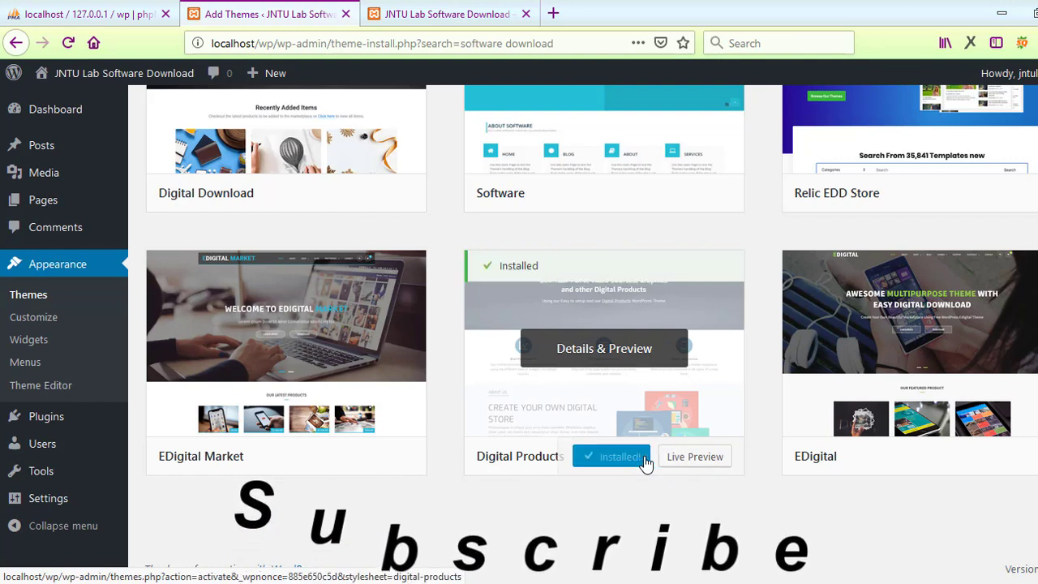
left_click(633, 456)
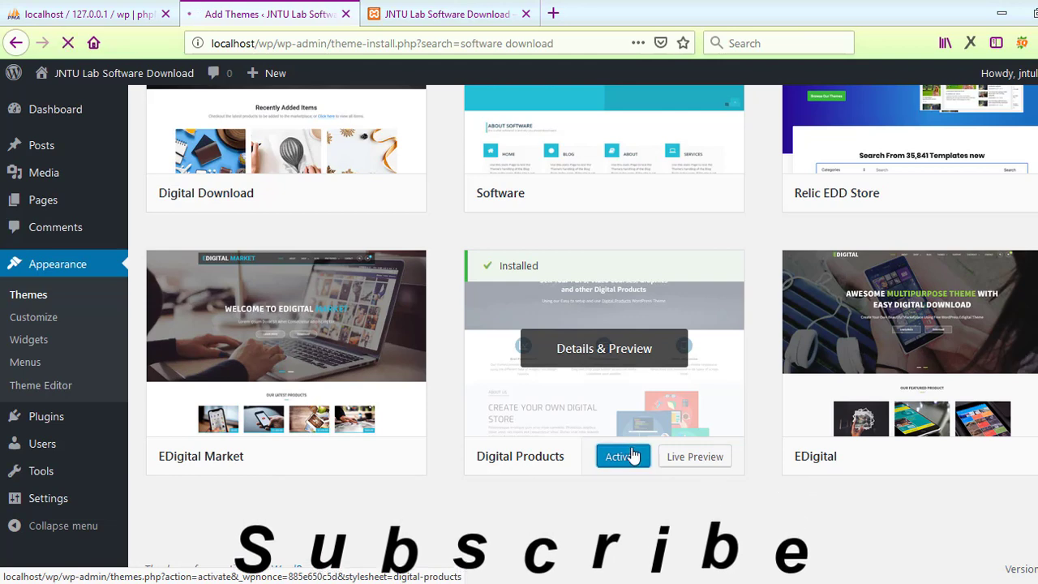
Step: Reload the public site to see the Digital Products blue Blog header, then return to Manage Themes
left_click(423, 16)
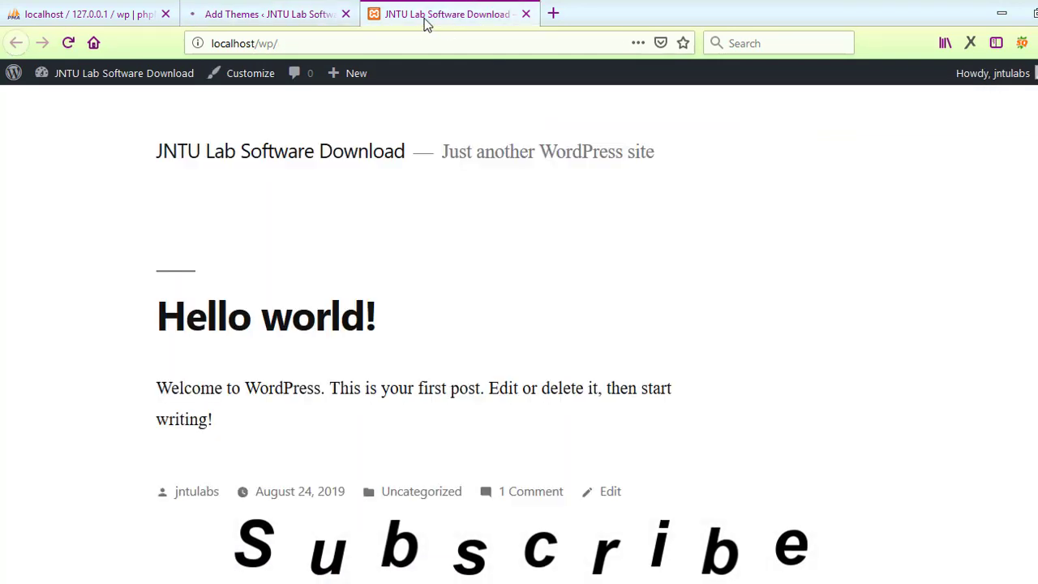
scroll(525, 243, "down", 10)
scroll(525, 138, "up", 10)
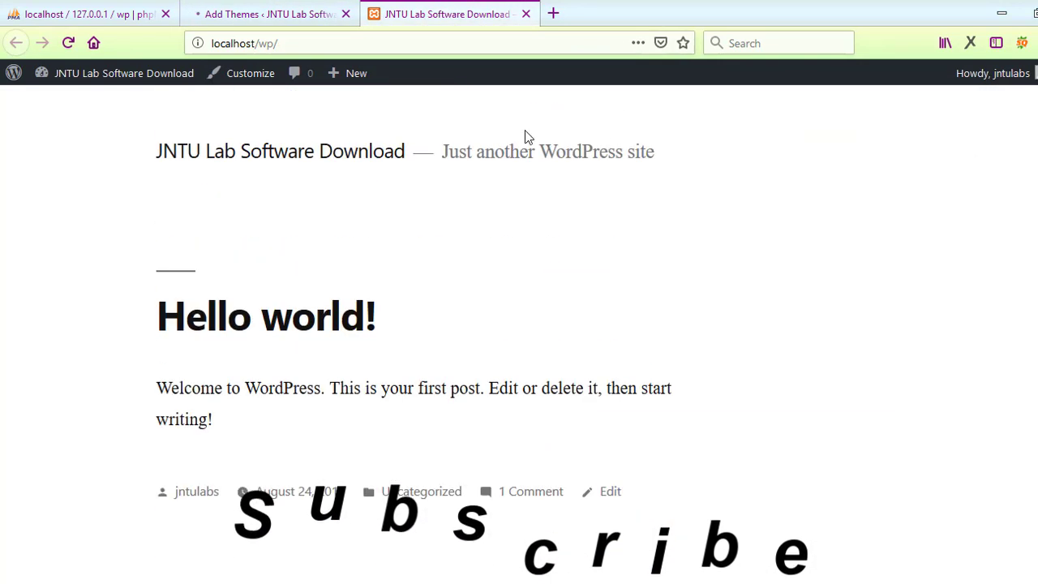
left_click(68, 43)
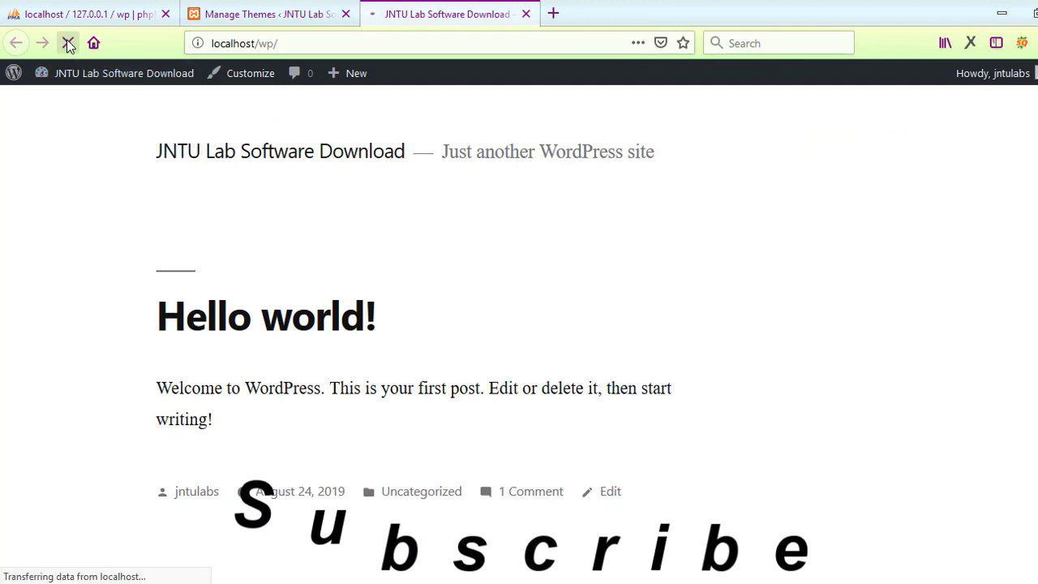
left_click(268, 13)
left_click(489, 12)
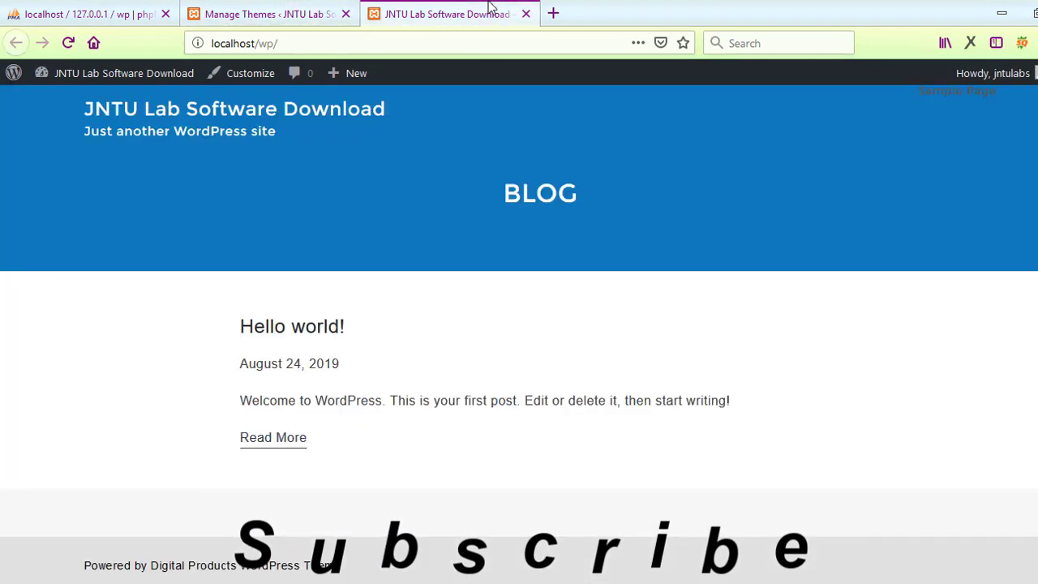
scroll(679, 195, "down", 1)
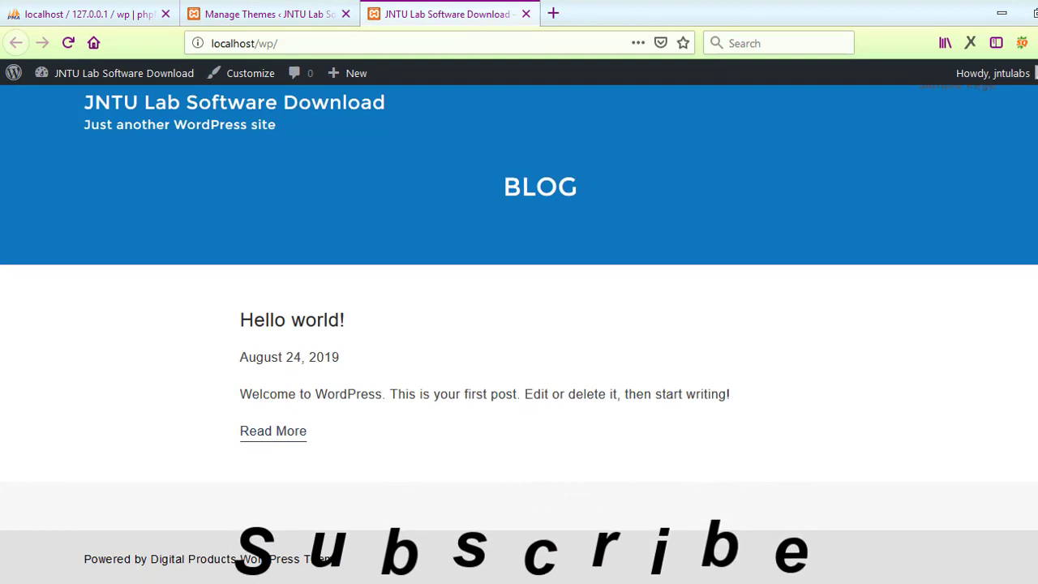
left_click(268, 14)
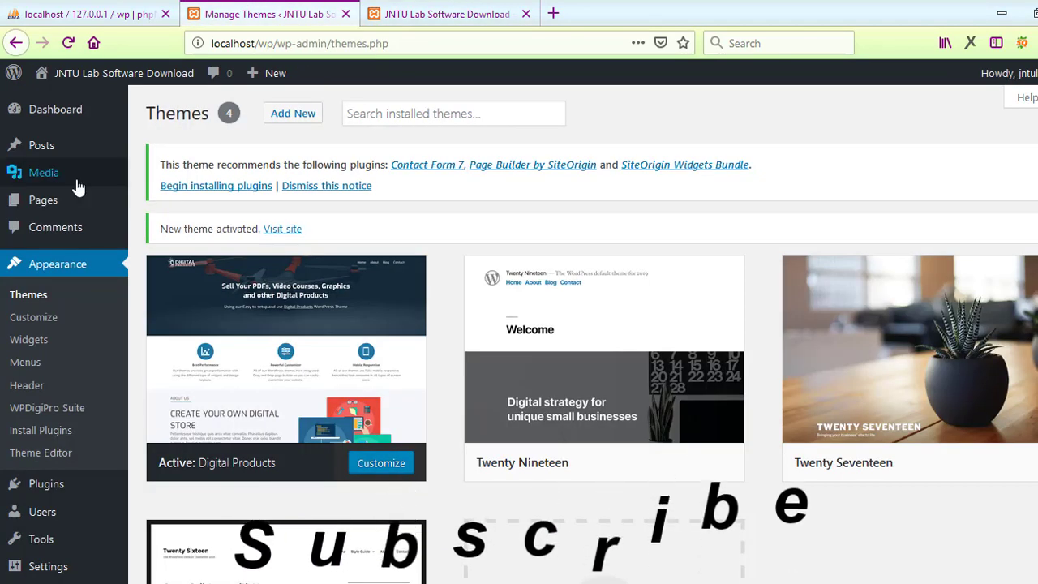
Step: Trash the Hello world! post and select all three of the theme's recommended plugins
mouse_move(50, 198)
mouse_move(92, 150)
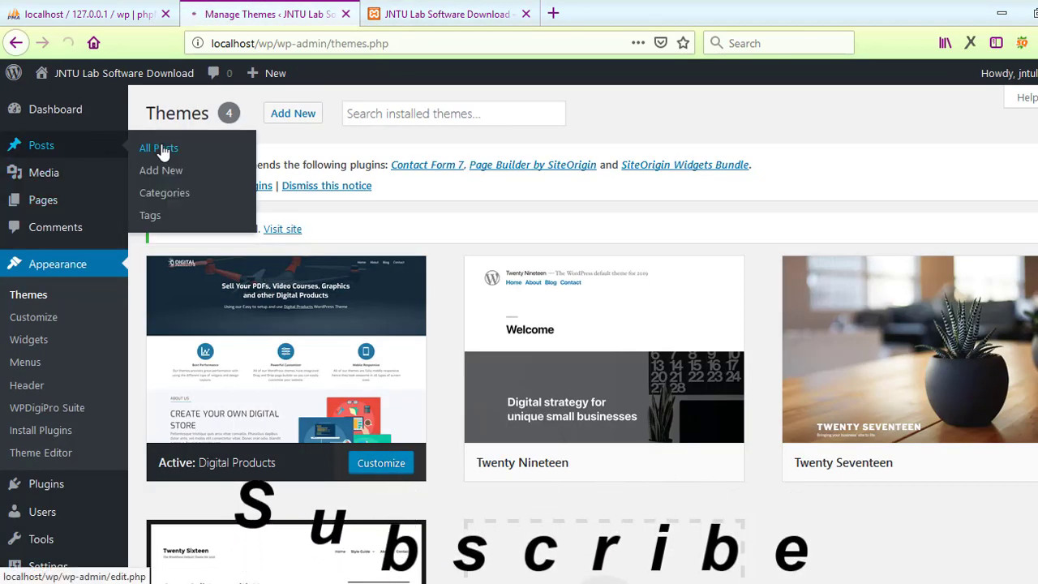
left_click(163, 149)
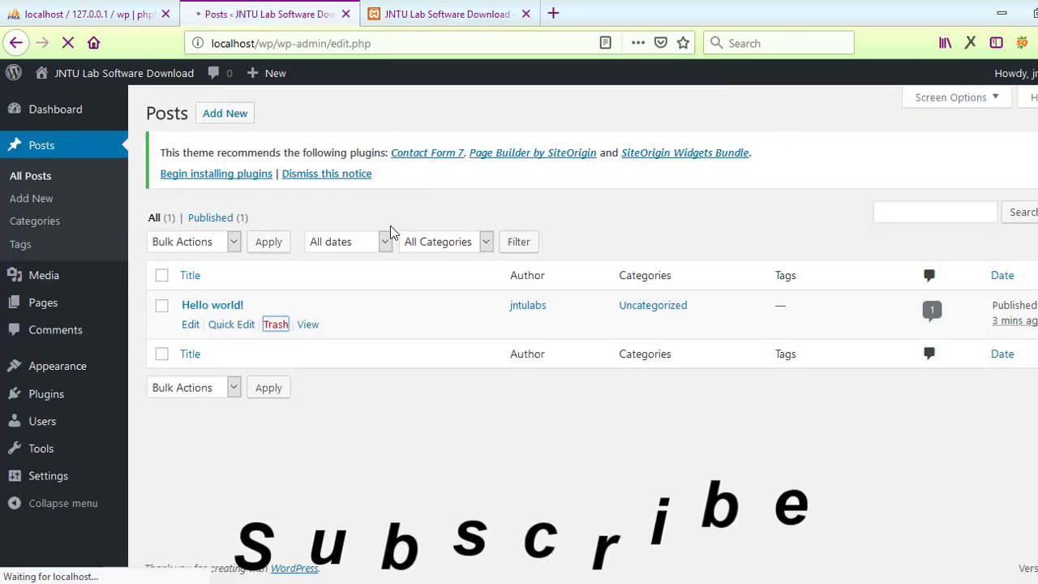
left_click(217, 175)
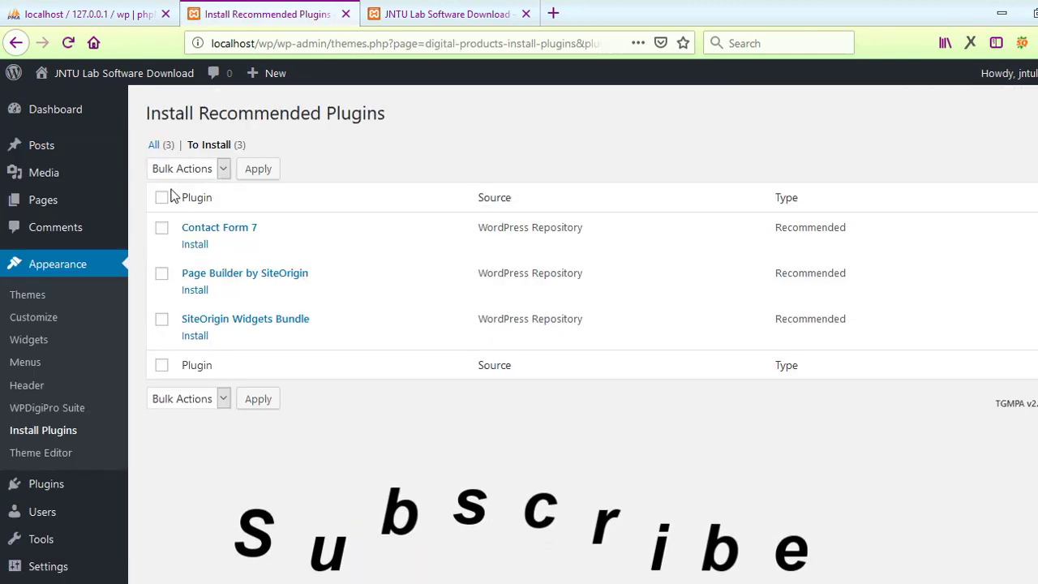
left_click(162, 198)
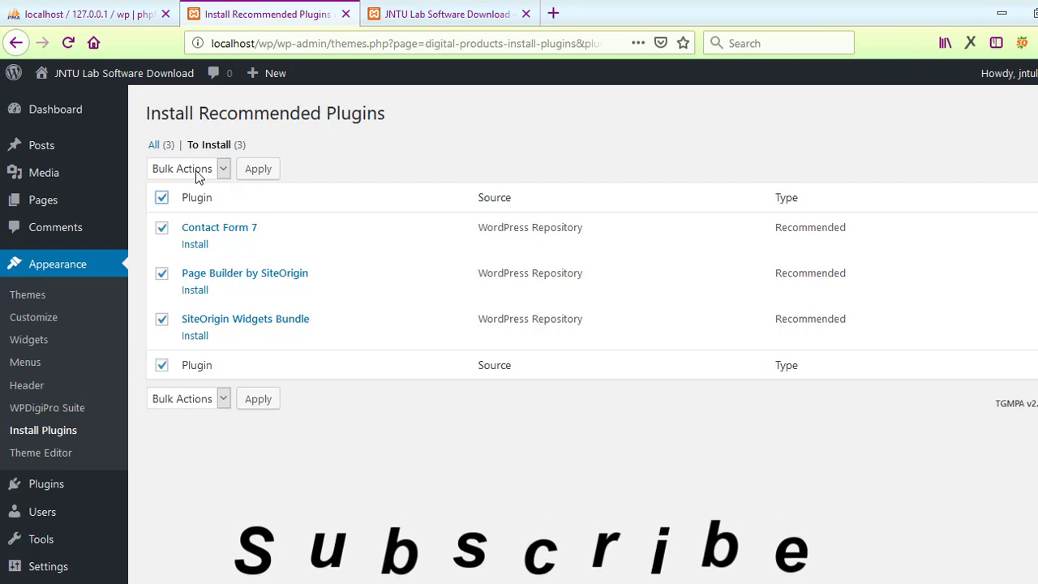
Step: Bulk-install Contact Form 7, Page Builder by SiteOrigin and SiteOrigin Widgets Bundle
left_click(196, 172)
left_click(195, 211)
left_click(261, 173)
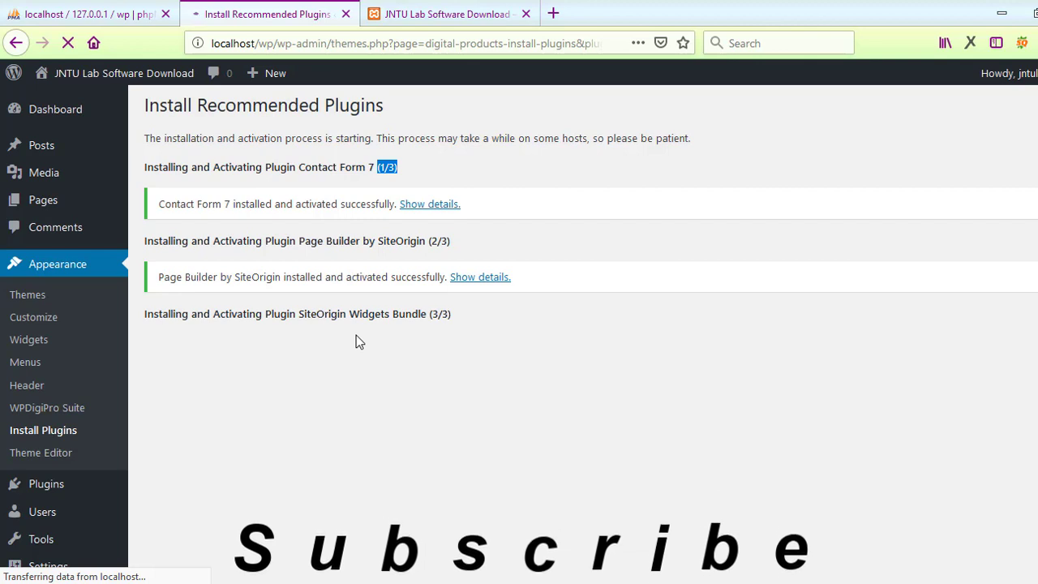
left_click(454, 14)
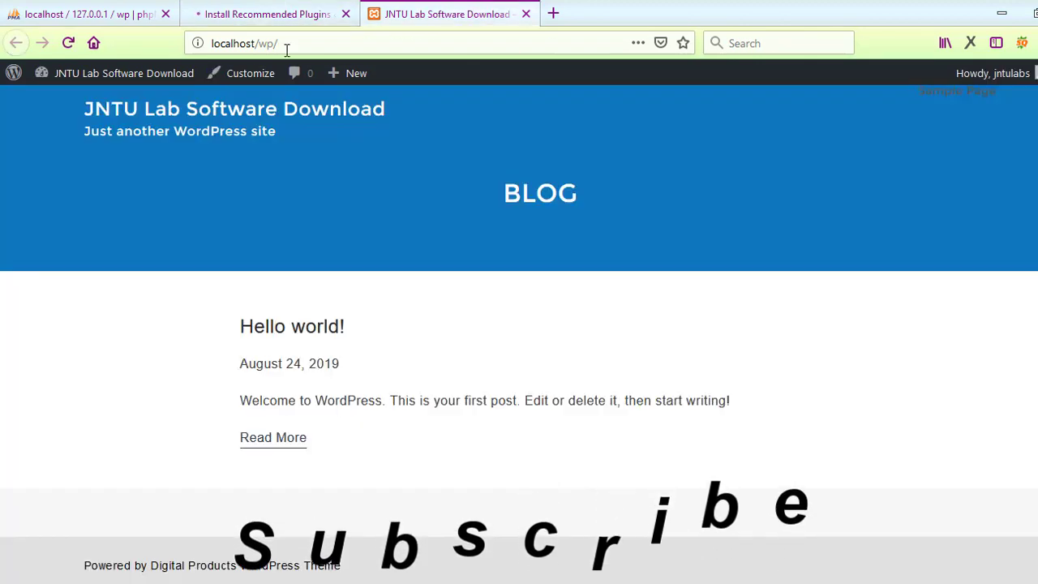
left_click(68, 42)
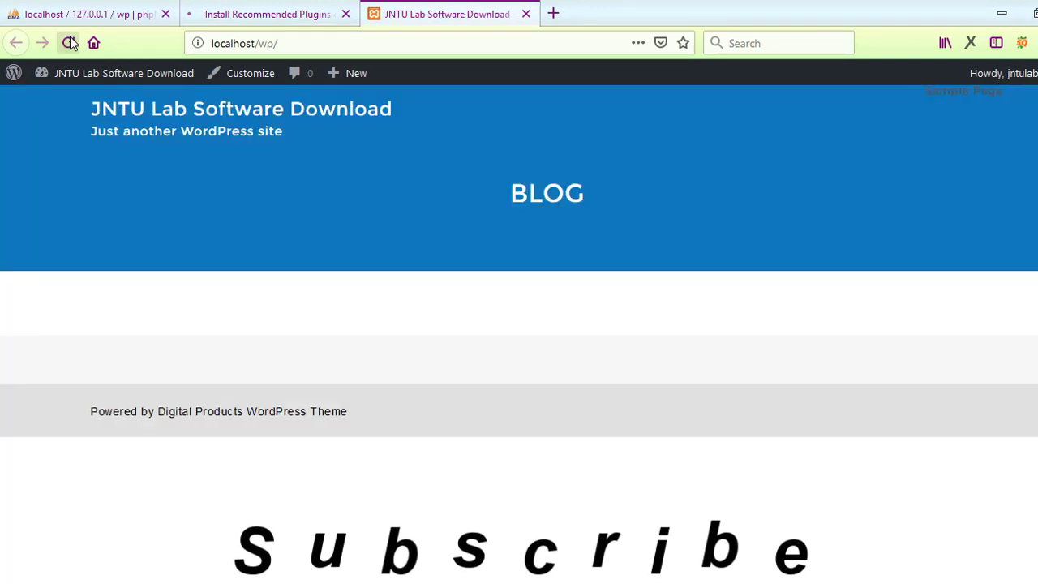
left_click(69, 43)
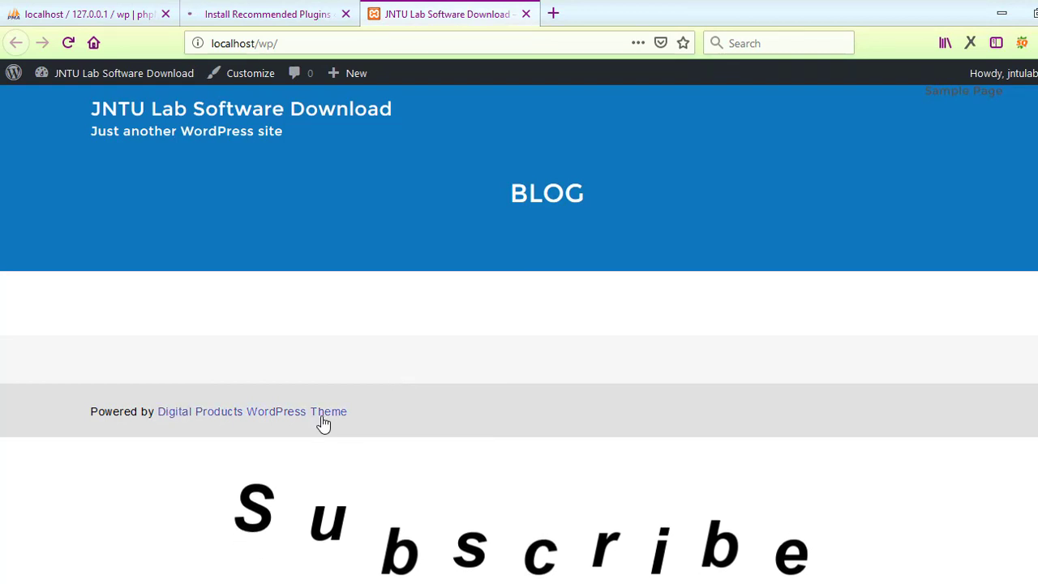
left_click(308, 6)
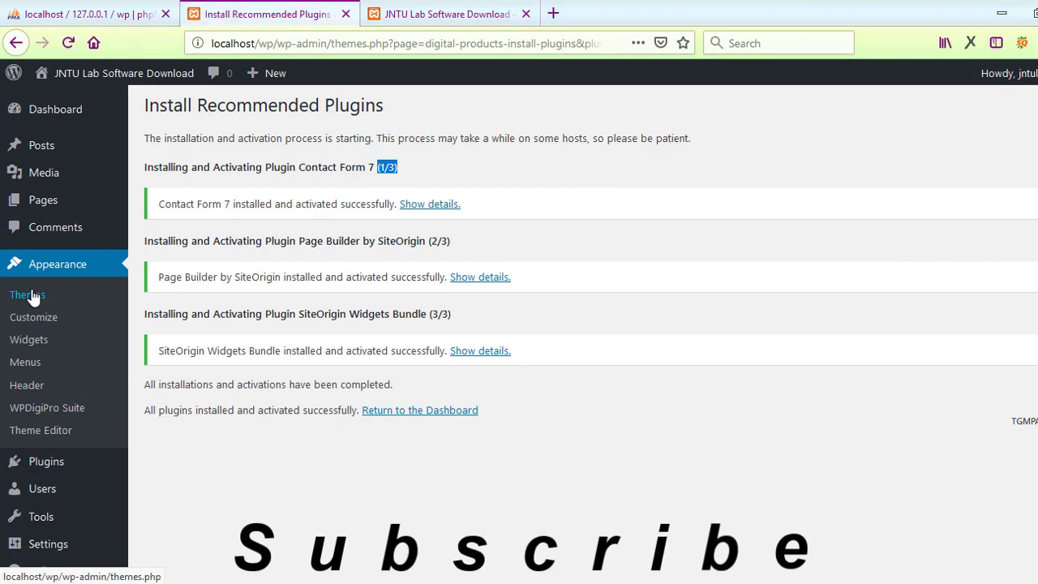
Step: Return to the Dashboard and view the now-empty Posts list
left_click(427, 413)
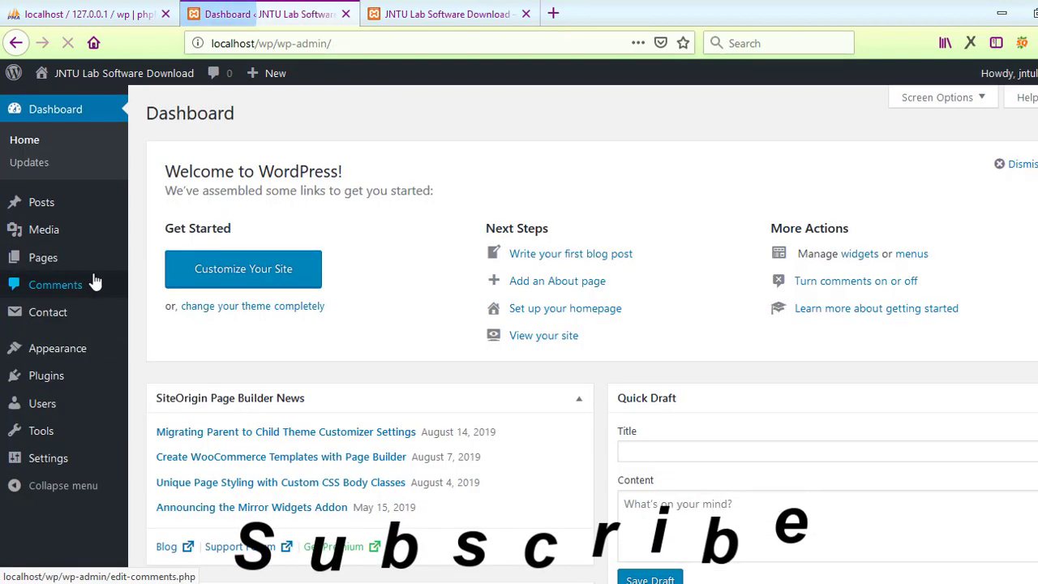
mouse_move(53, 217)
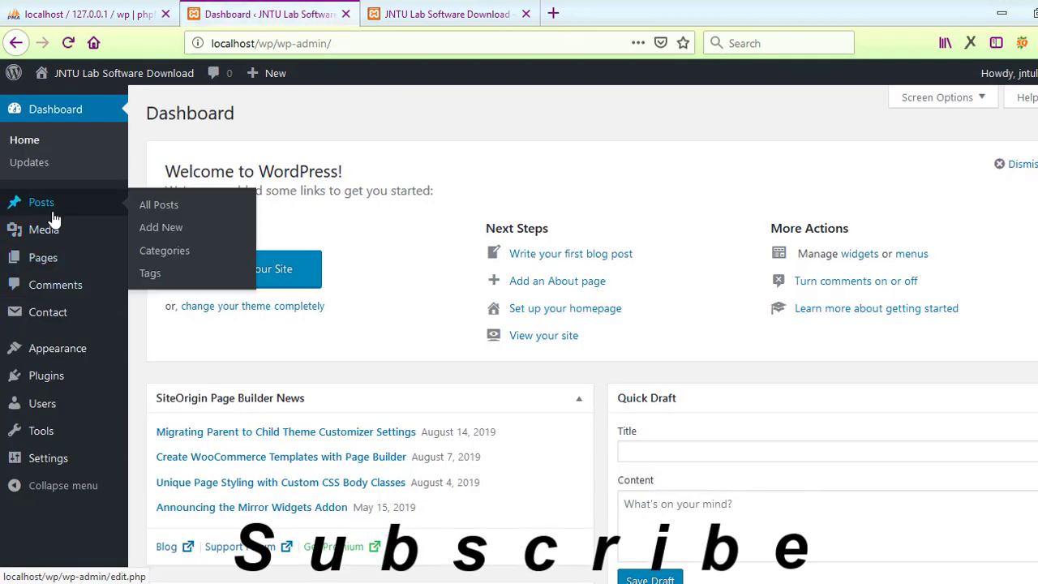
left_click(159, 212)
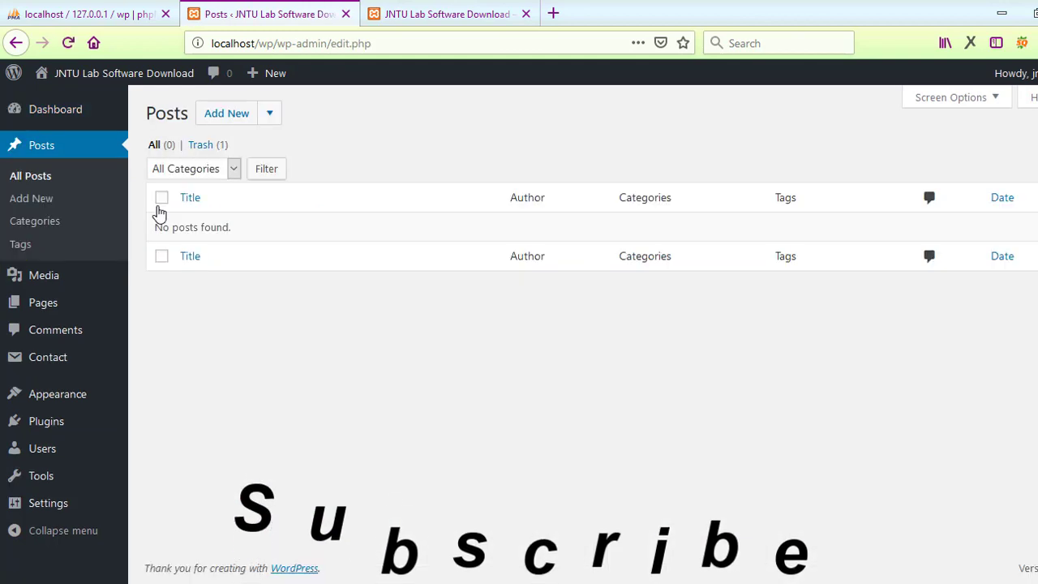
Step: Search Plugins > Add New for 'download' and open WordPress Download Manager's details
mouse_move(73, 379)
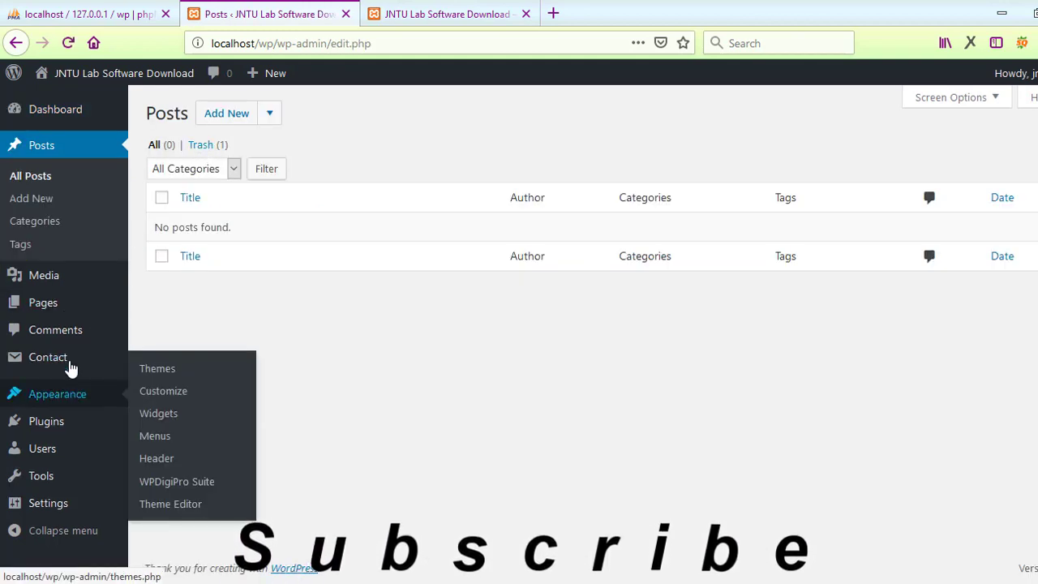
mouse_move(81, 427)
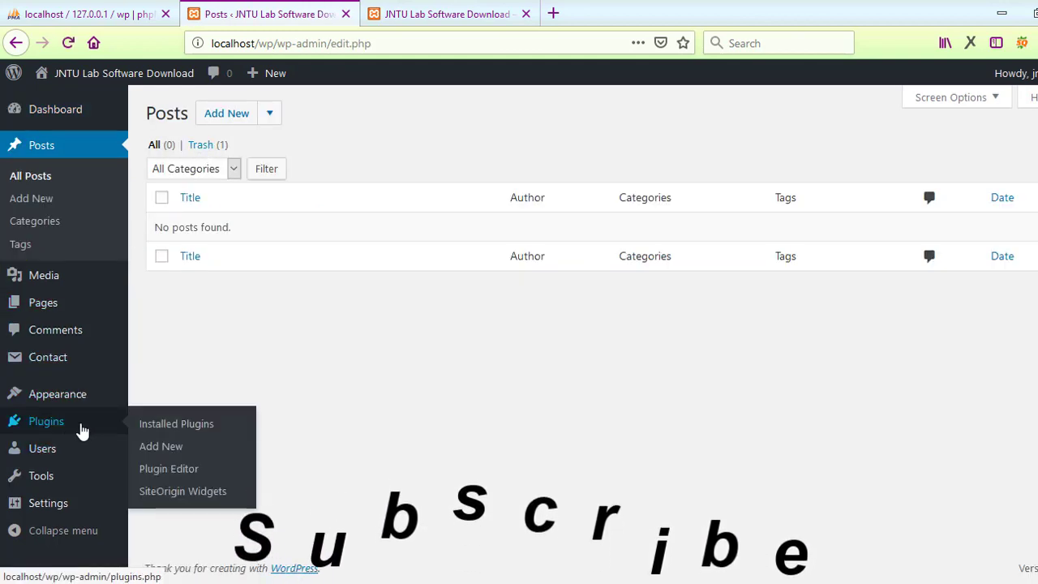
left_click(162, 447)
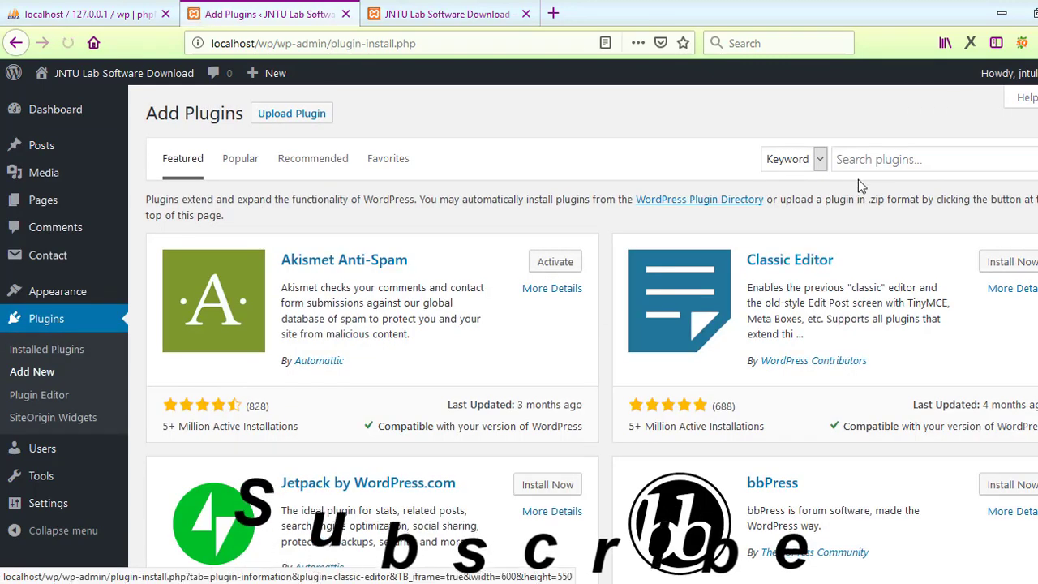
left_click(871, 158)
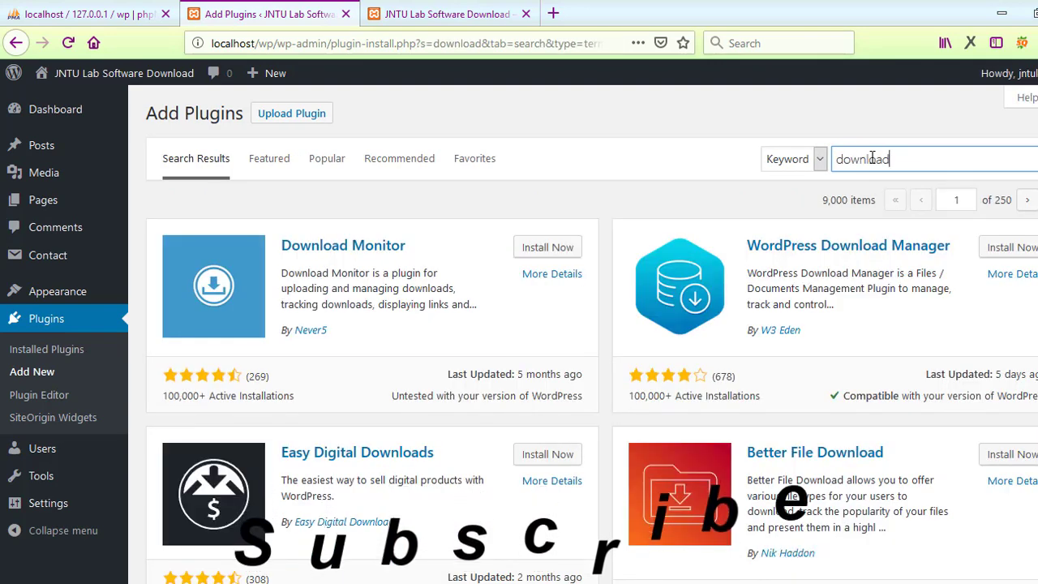
left_click(876, 254)
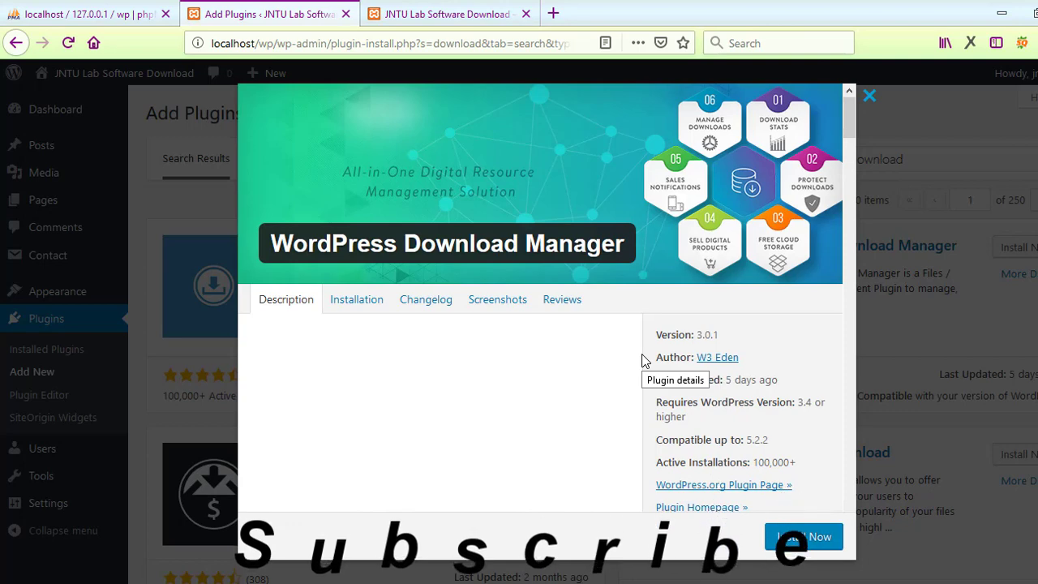
Step: Browse WordPress Download Manager's screenshots, then install the plugin
left_click(487, 302)
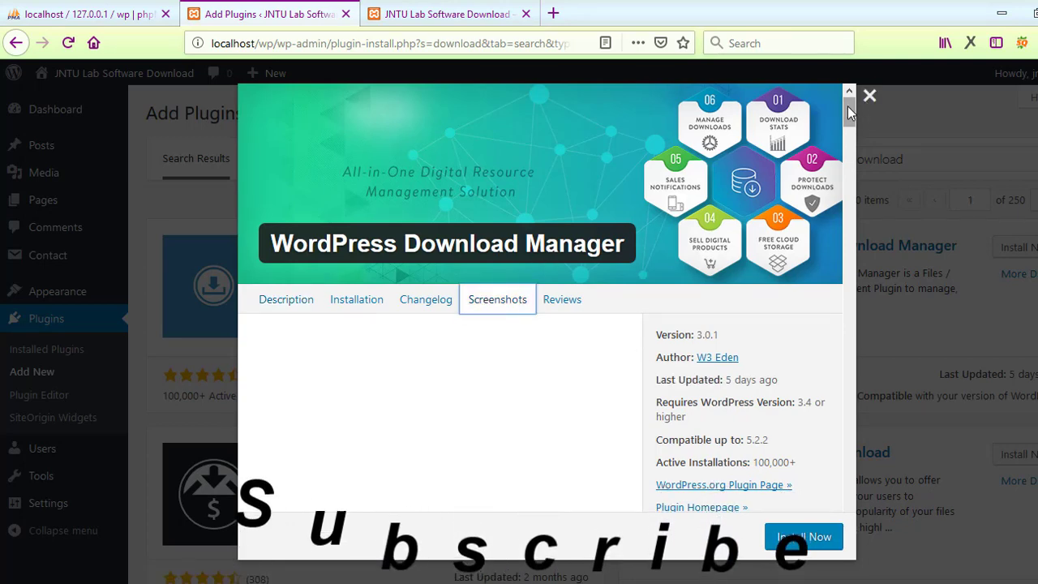
left_click_drag(851, 114, 862, 165)
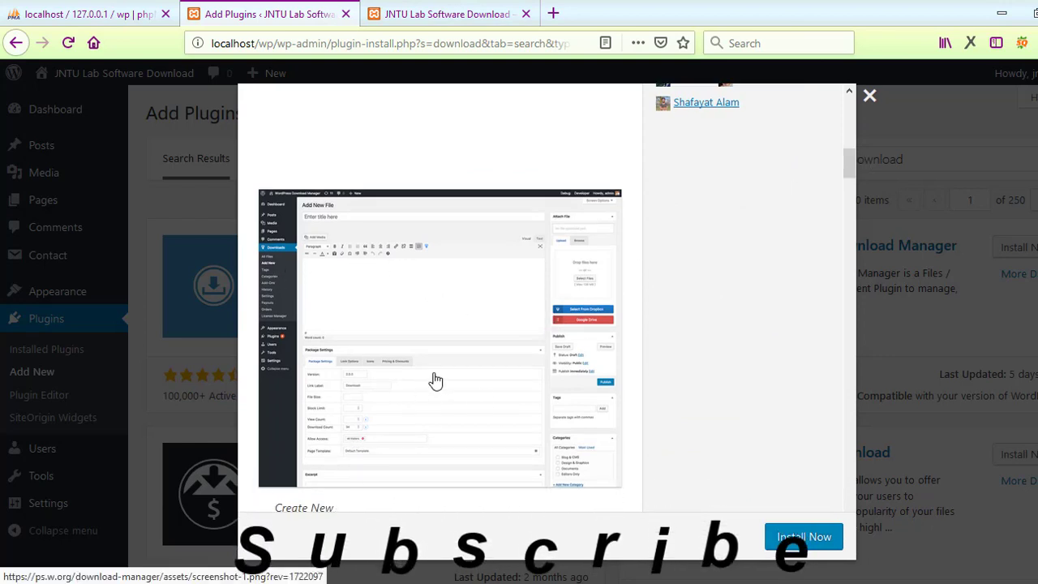
left_click_drag(851, 162, 860, 290)
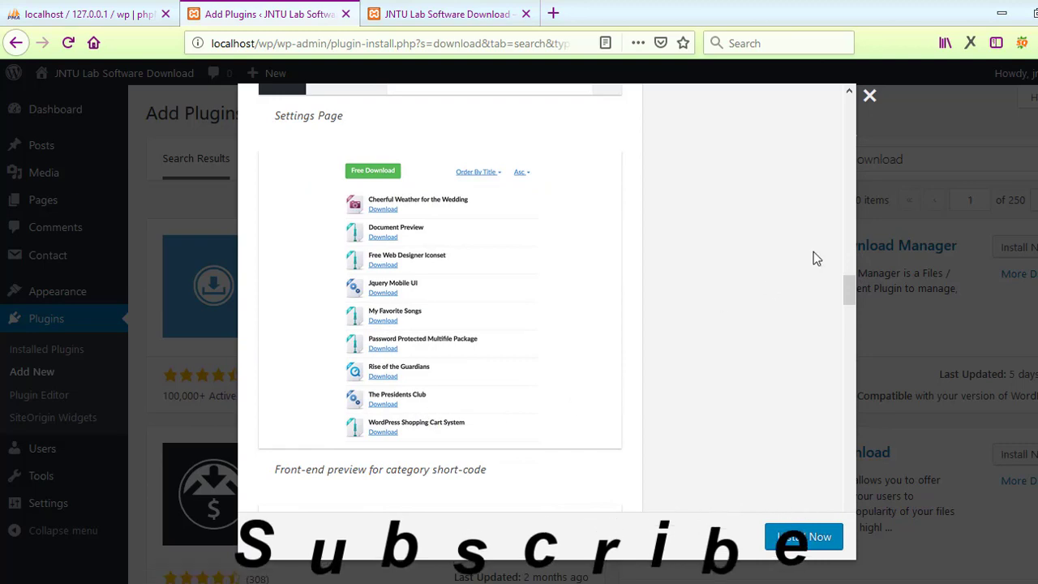
left_click_drag(849, 294, 848, 466)
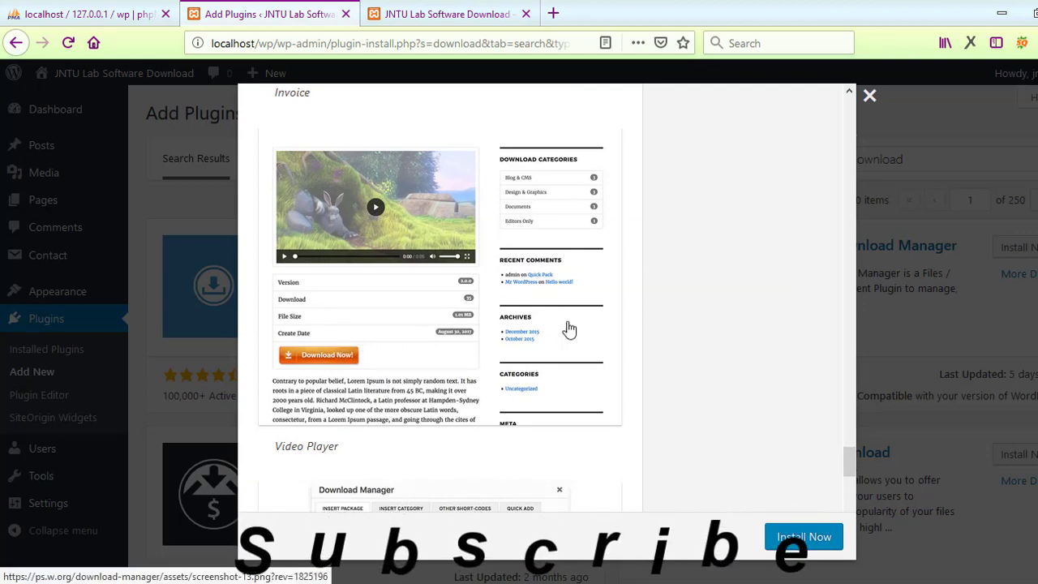
left_click(799, 542)
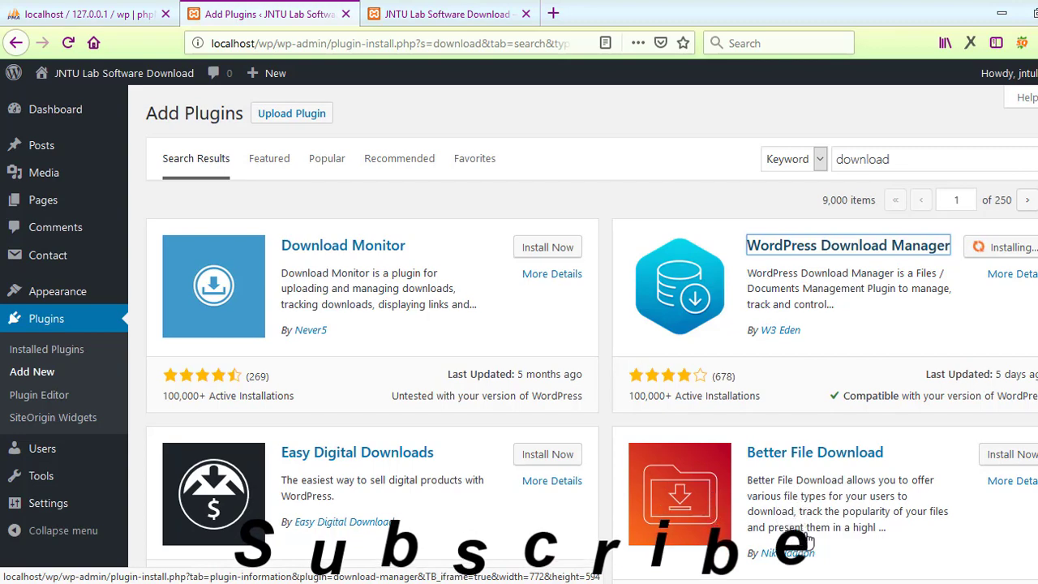
scroll(591, 325, "down", 5)
scroll(592, 324, "up", 5)
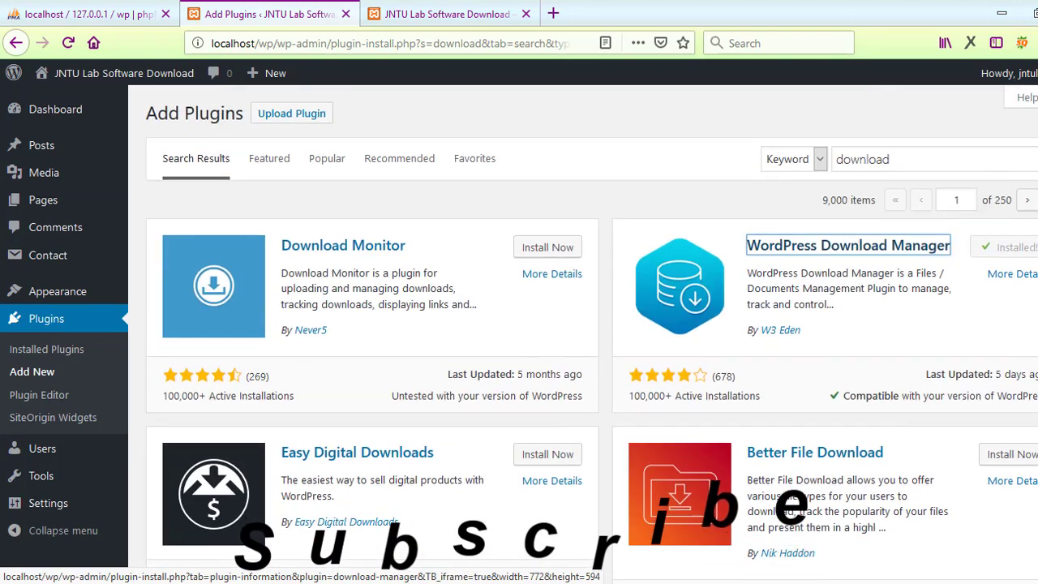
Step: In a new tab, search Google for 'xampp' and open the XAMPP download page in the background
left_click(553, 13)
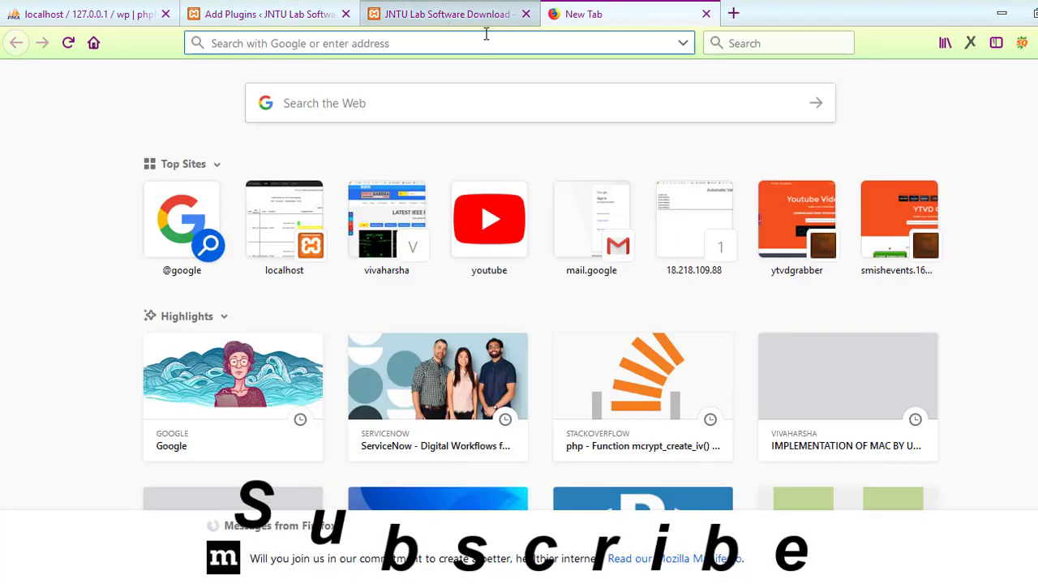
type("google.co.in/")
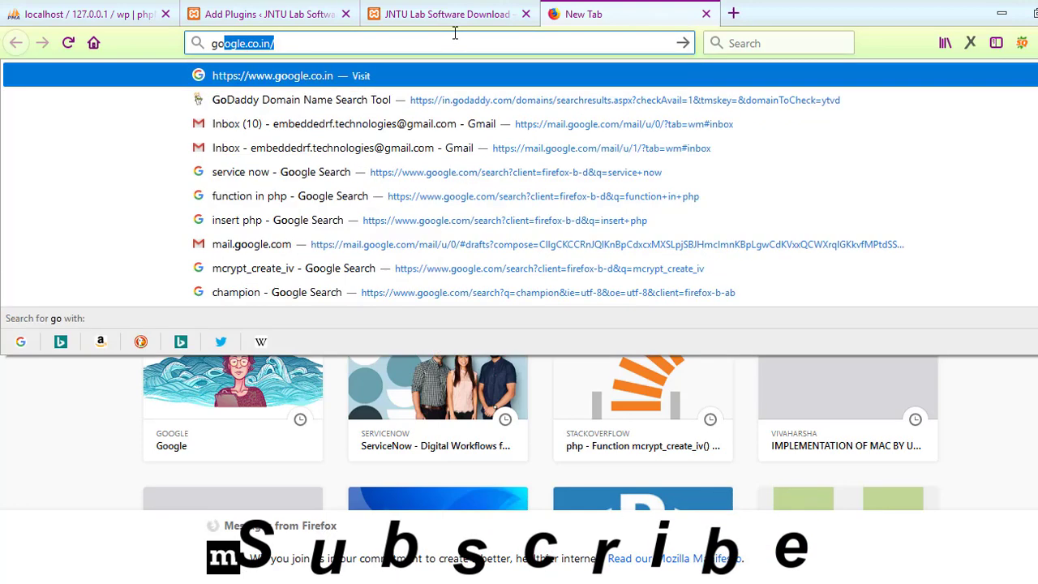
key("Return")
left_click(378, 348)
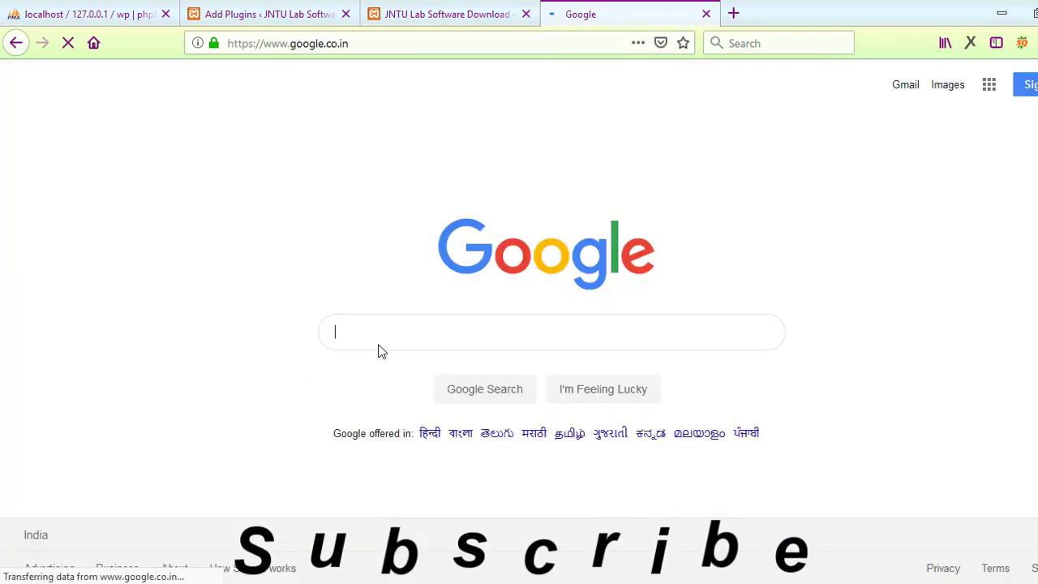
type("Xam")
key("Down")
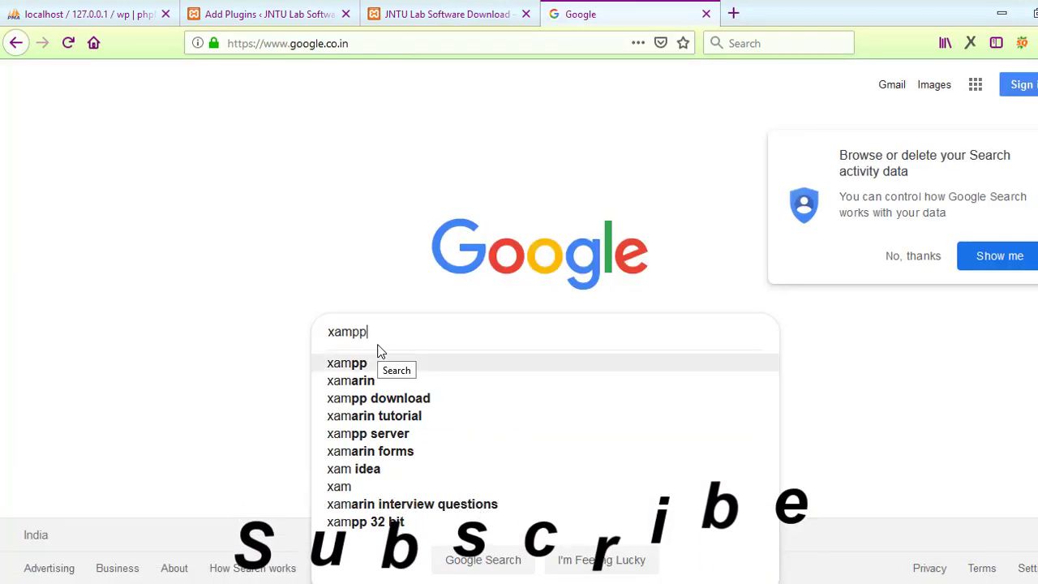
key("Return")
middle_click(217, 209)
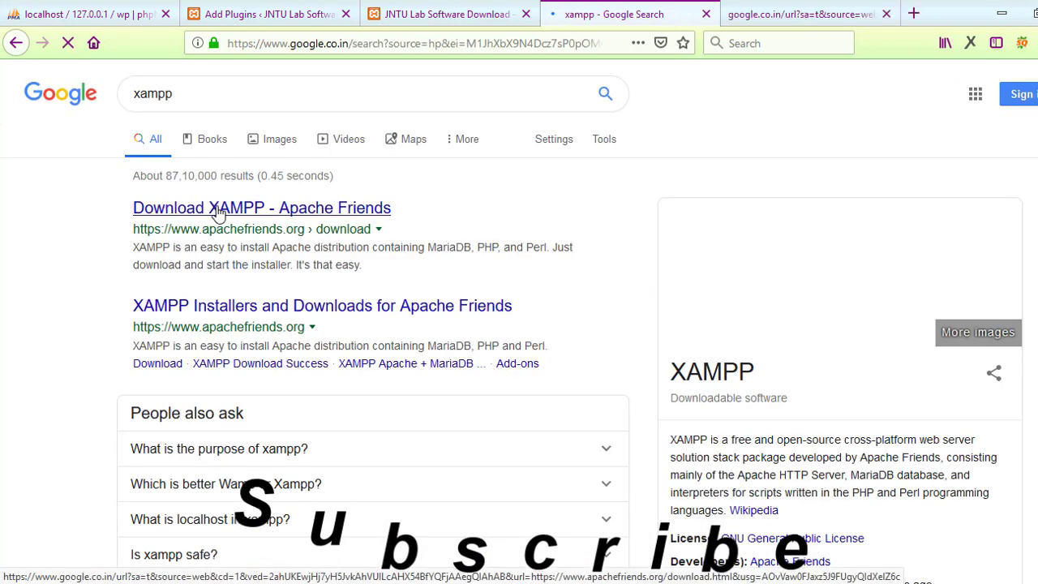
Step: Search Google for 'wordpress download', open WordPress.org's download page, then return to the plugin results
left_click(182, 91)
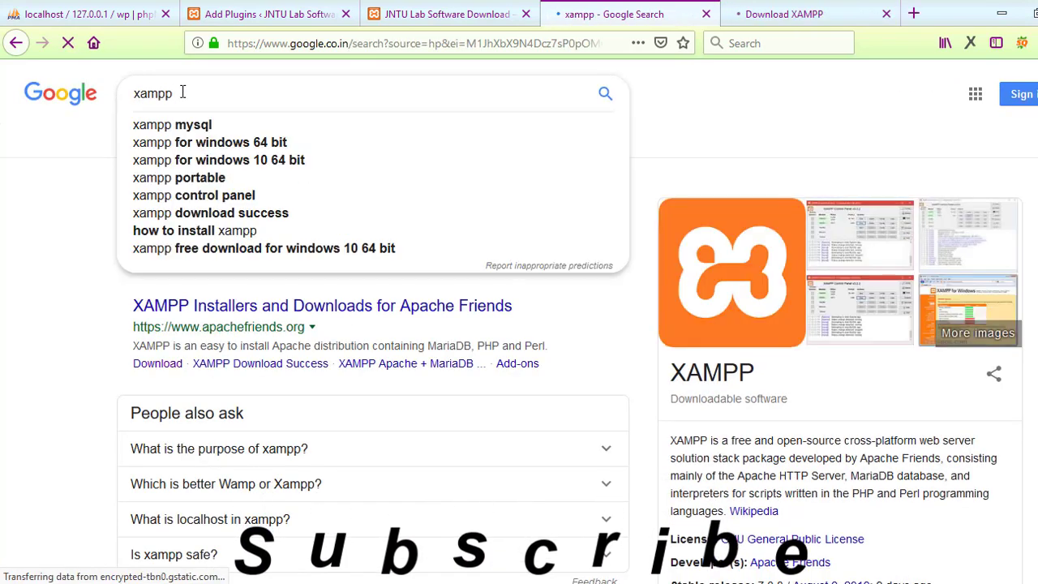
type("wordpress")
key("ctrl+a")
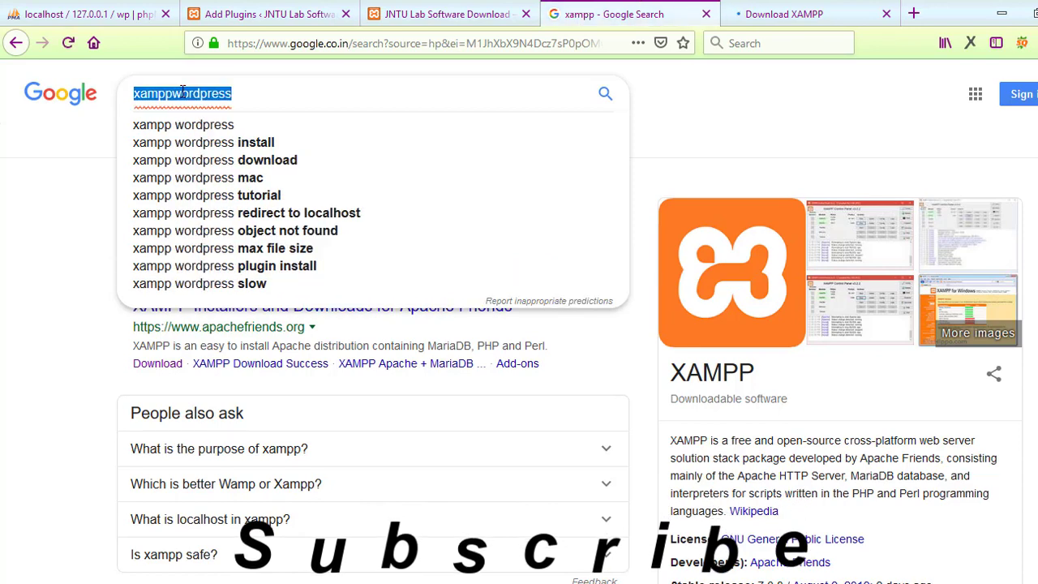
type("word")
key("Down")
key("Down")
key("Return")
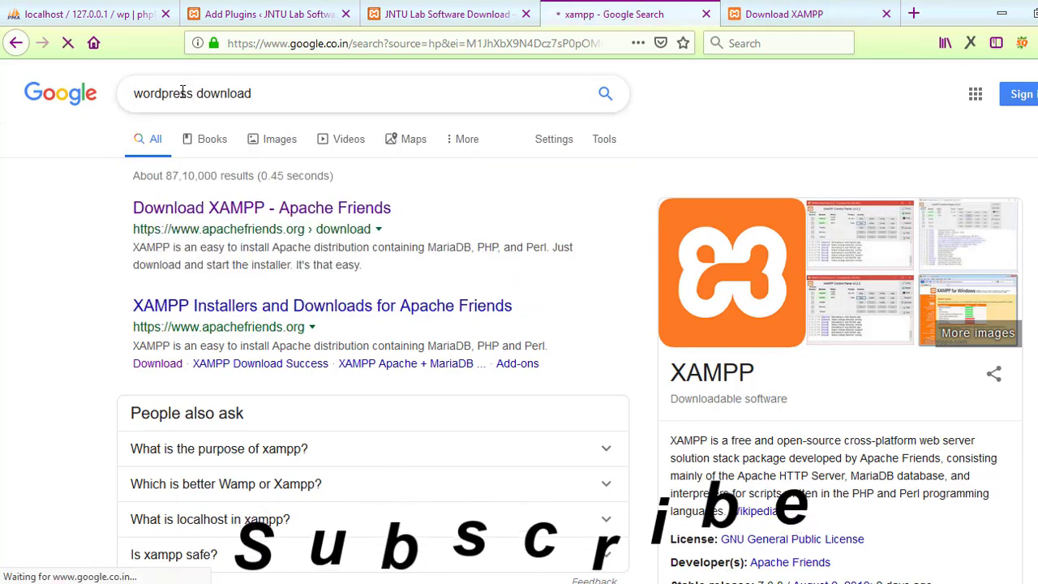
left_click(251, 210)
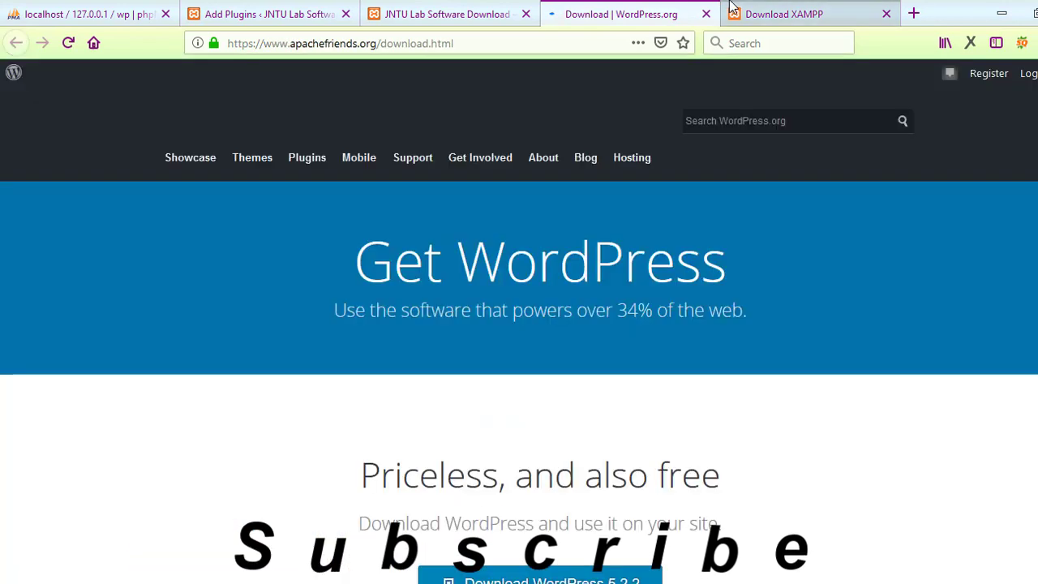
left_click(732, 10)
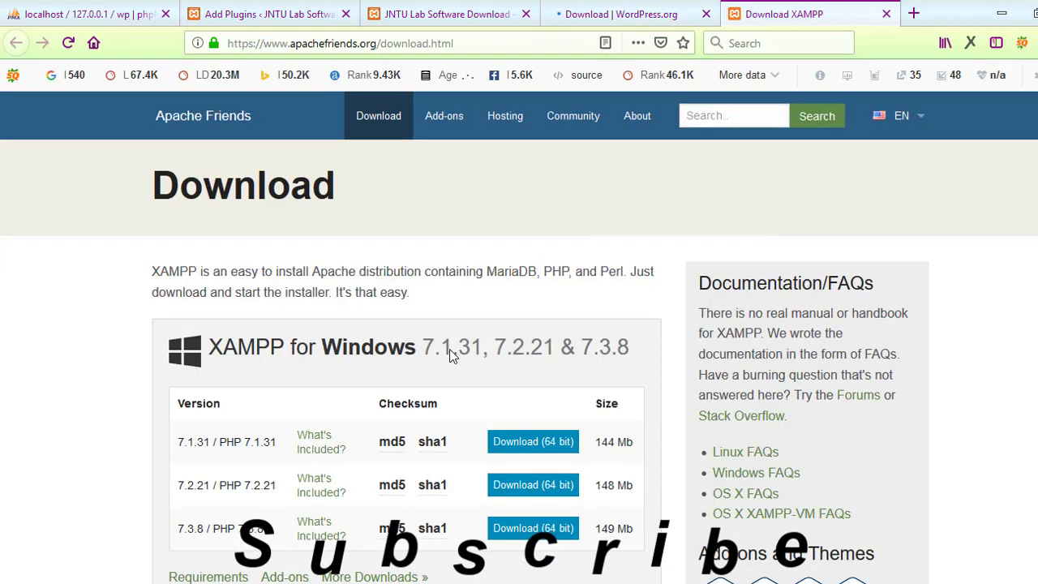
left_click(258, 14)
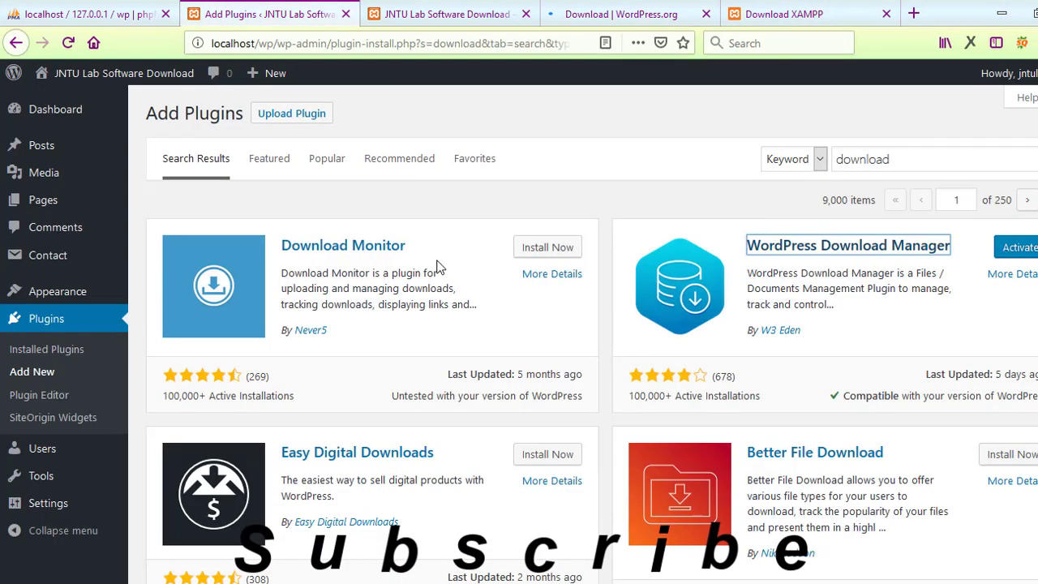
Step: Activate the WordPress Download Manager plugin
left_click(1025, 255)
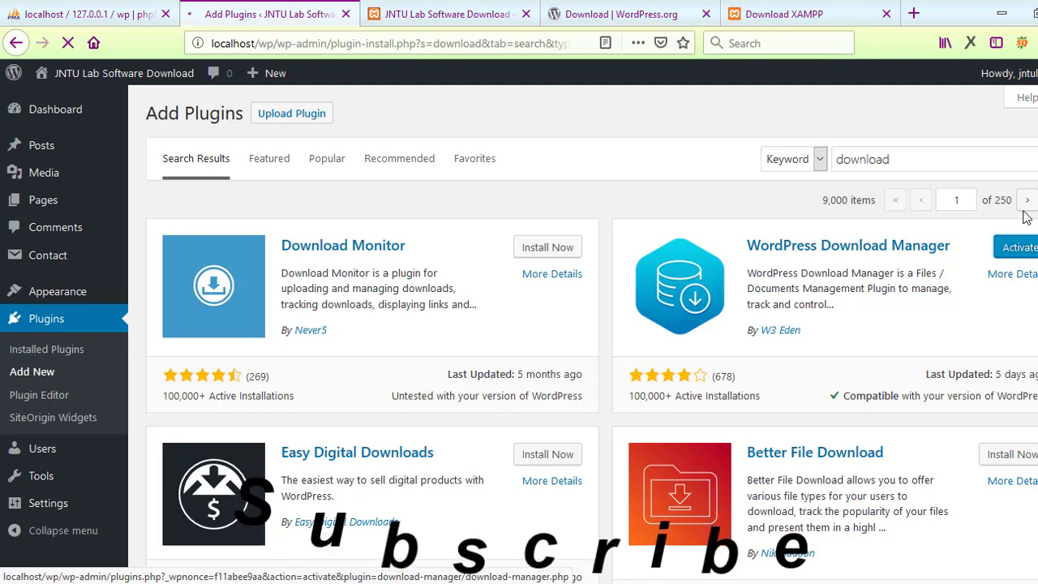
left_click(621, 13)
scroll(783, 292, "down", 6)
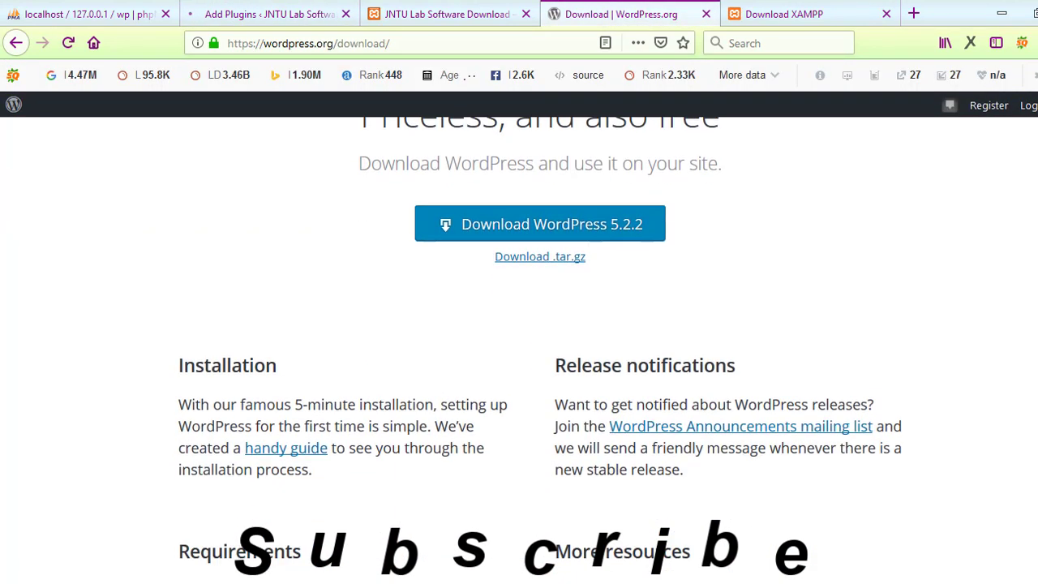
left_click(274, 10)
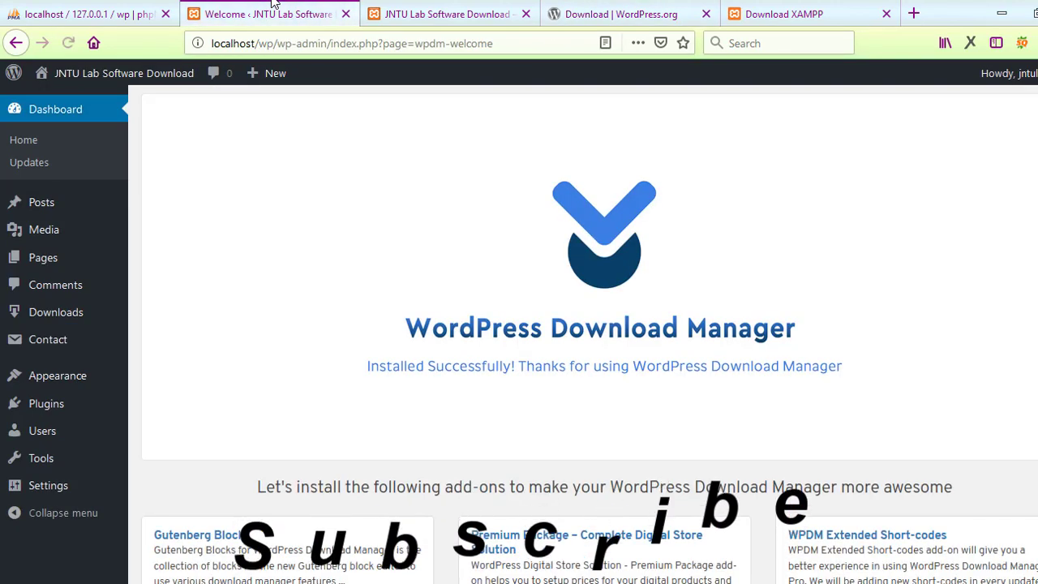
Step: Start a new download entry from Downloads > Add New
scroll(347, 303, "down", 4)
scroll(590, 324, "down", 1)
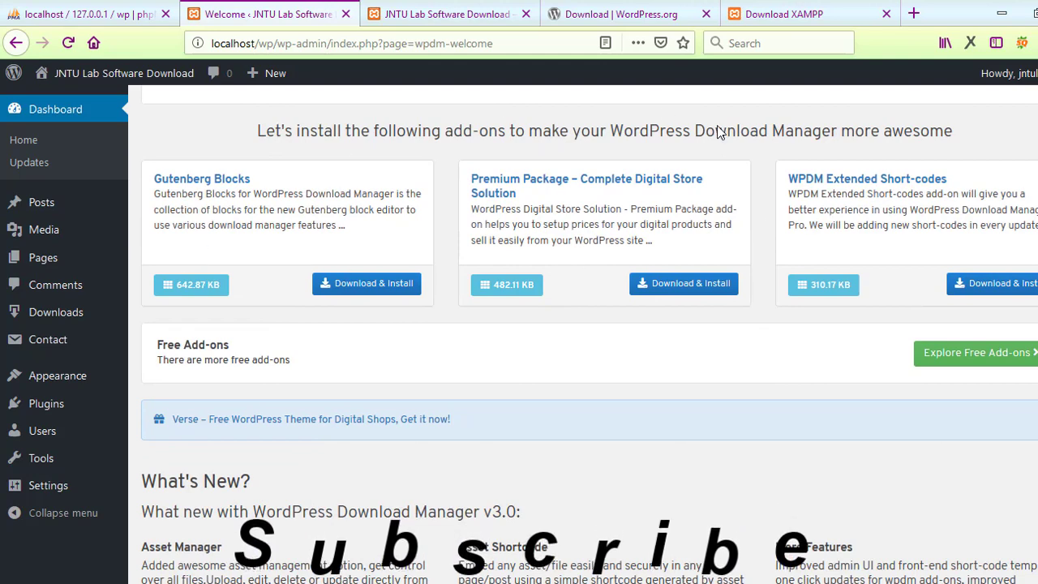
scroll(889, 226, "down", 2)
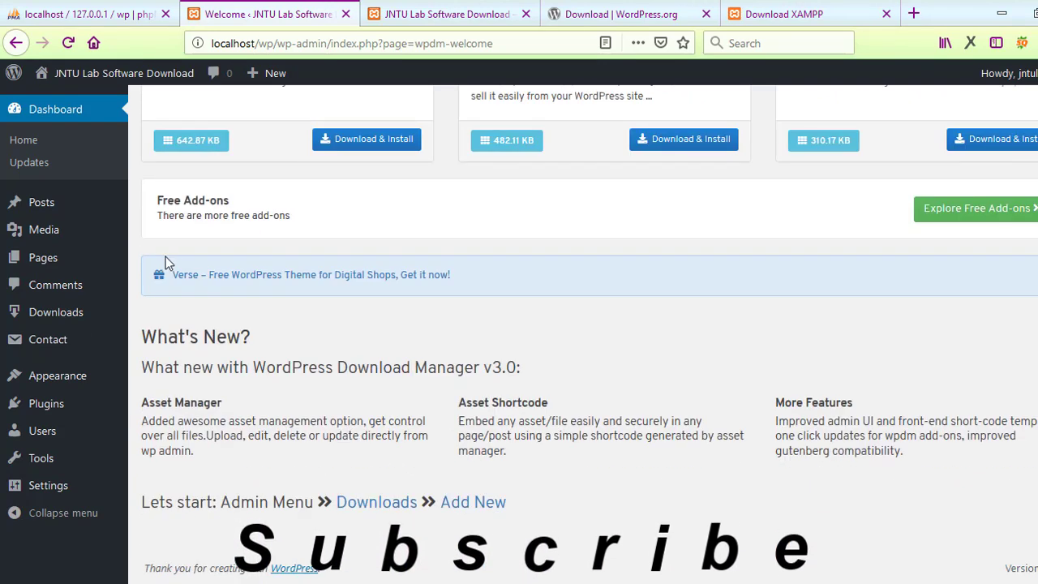
mouse_move(70, 313)
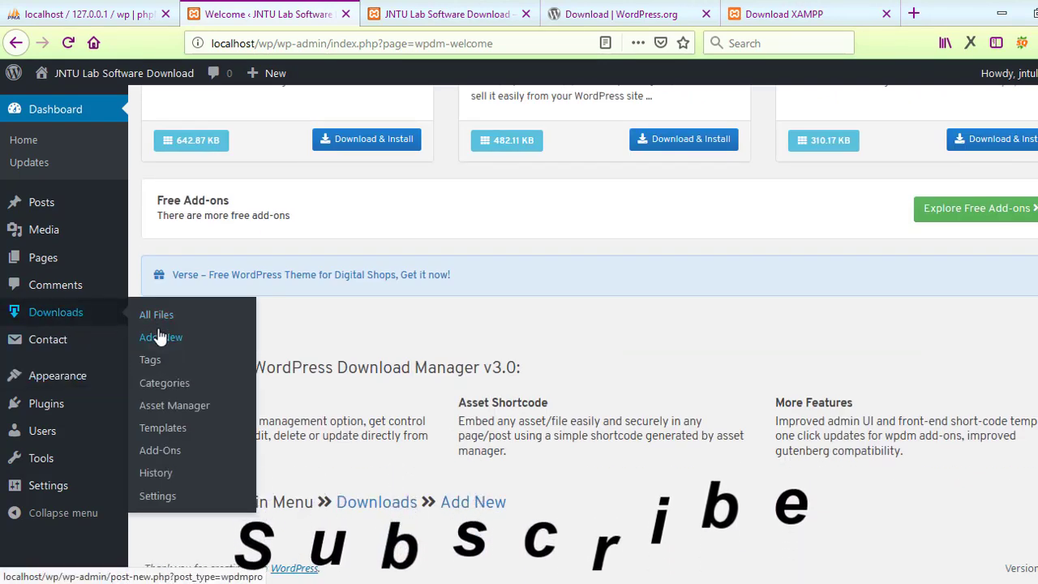
left_click(161, 336)
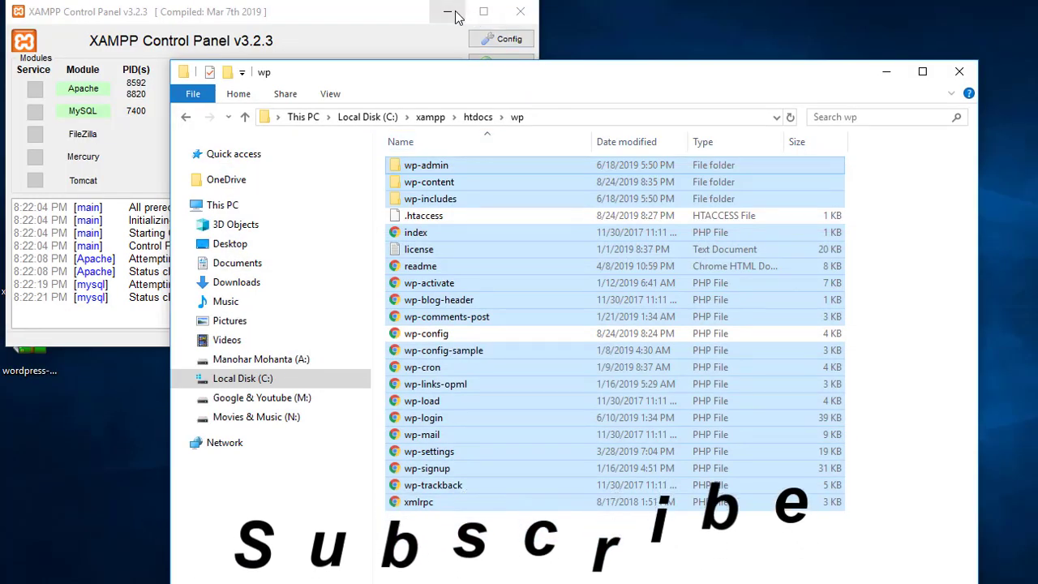
Step: Title the new download with the desktop installer's name, xampp-windows-x64-7.3.5-1-VC15-installer
left_click(457, 17)
left_click(457, 17)
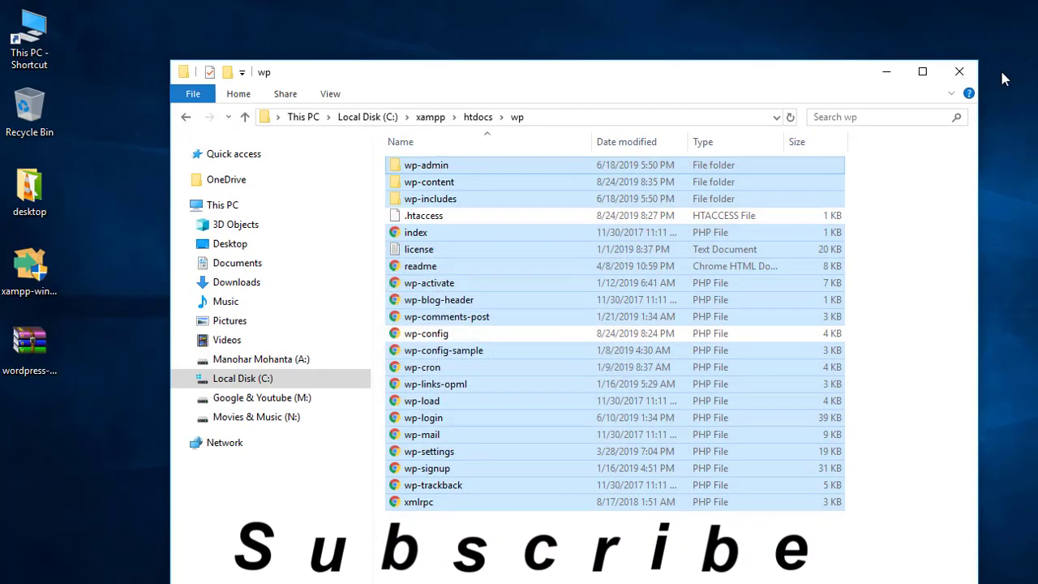
left_click(886, 72)
left_click(33, 268)
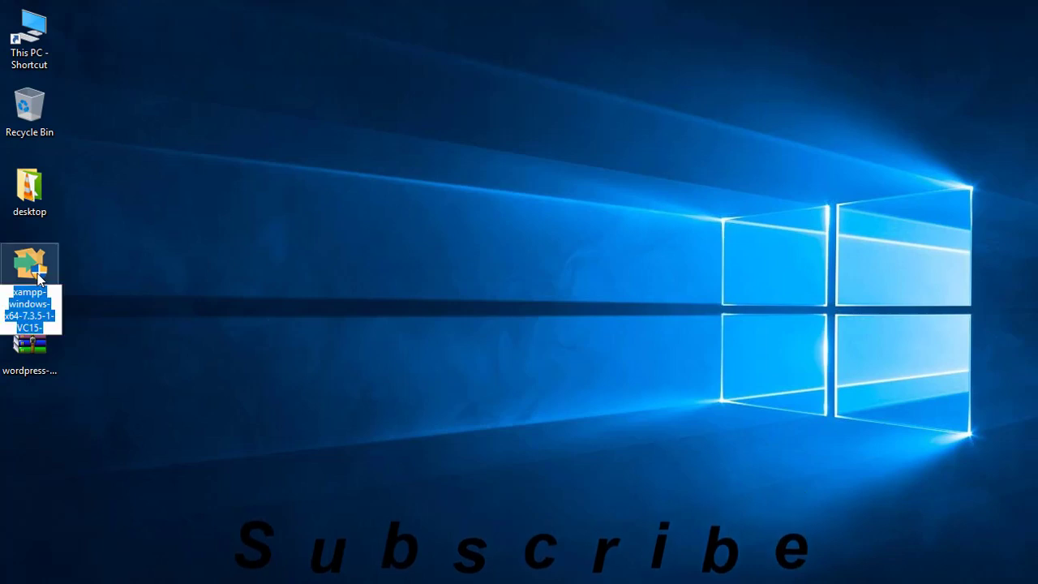
key("alt+Tab")
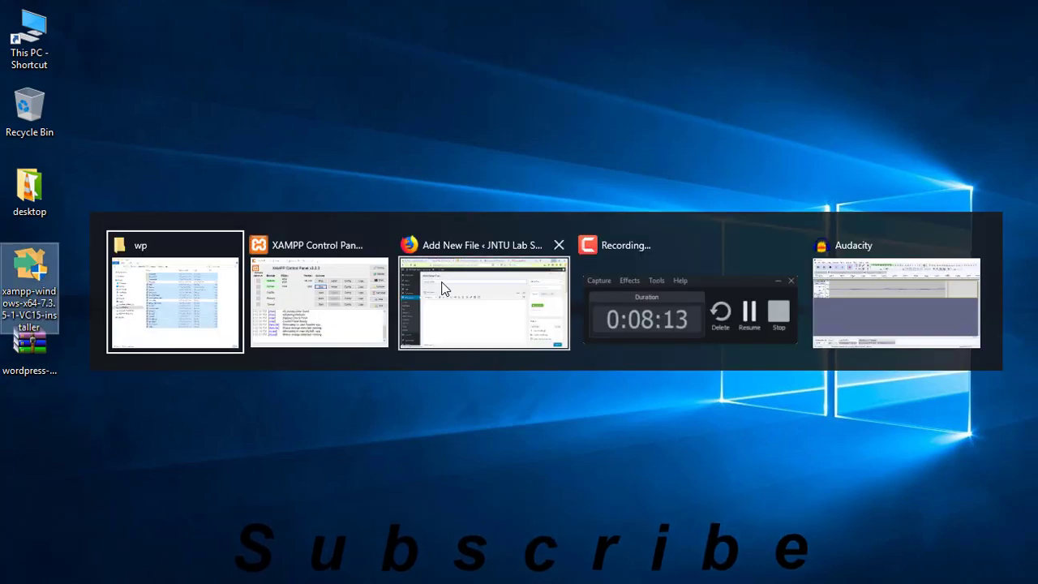
left_click(442, 288)
type("xampp-windows-x64-7.3.5-1-VC15-installer")
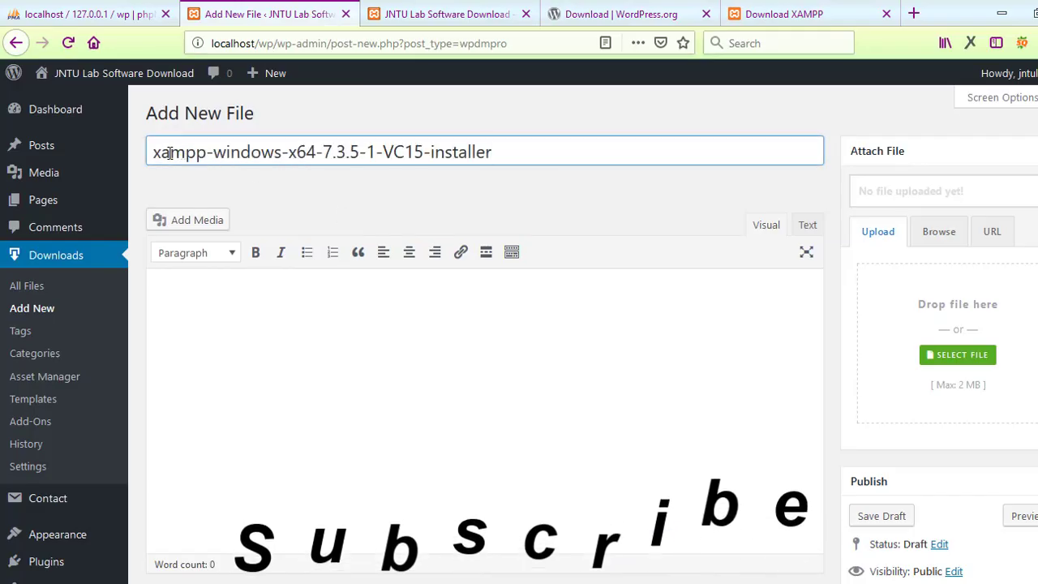
Step: Retitle the download 'XAMPP Windows-x64 7.3.5-1-VC15-installer'
left_click(159, 153)
key("BackSpace")
type("X")
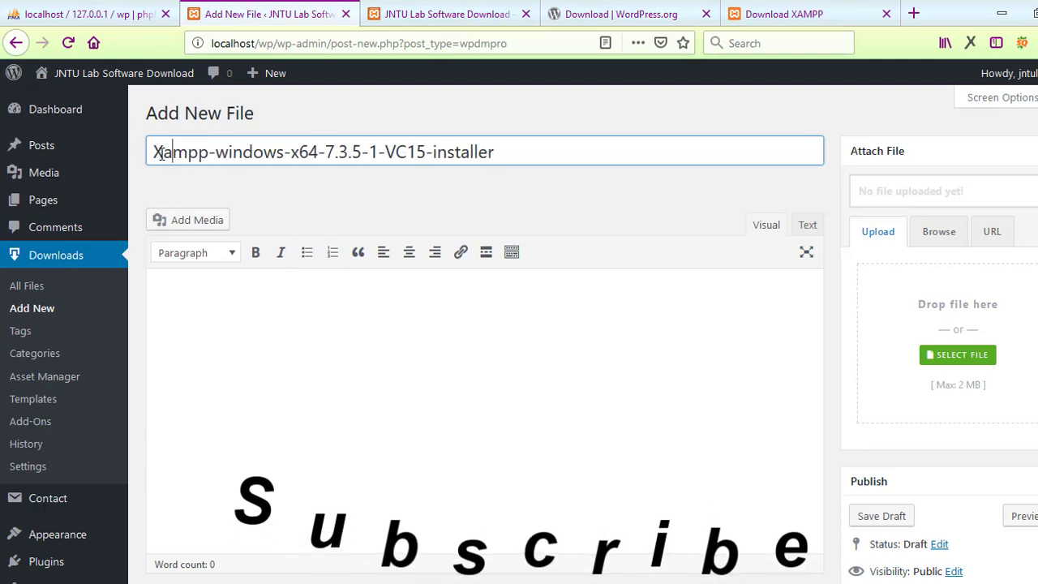
key("Delete")
type("AMPP")
key("Delete")
key("Delete")
key("Delete")
key("Delete")
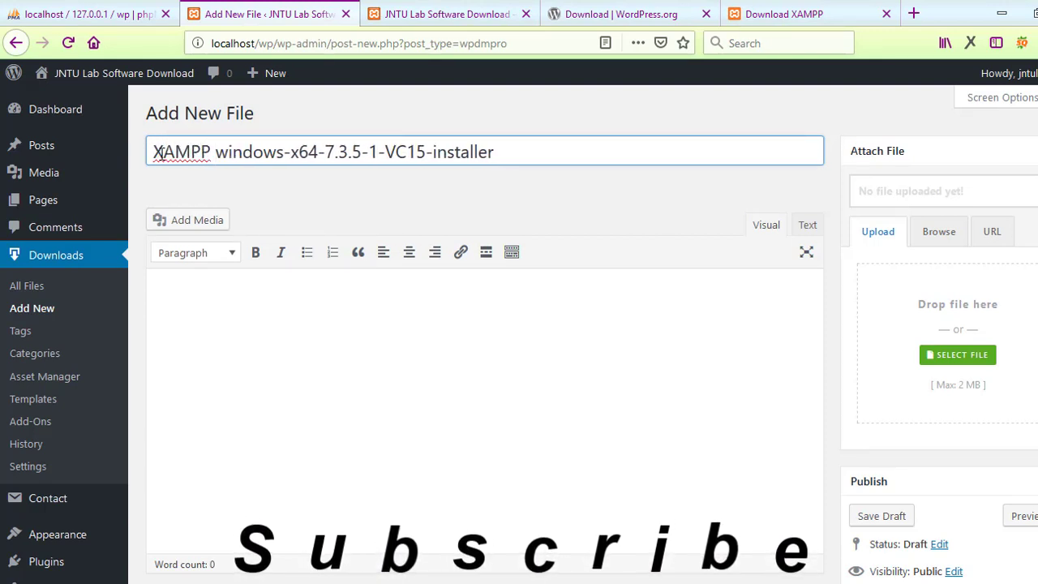
key("Delete")
type("W")
key("Right")
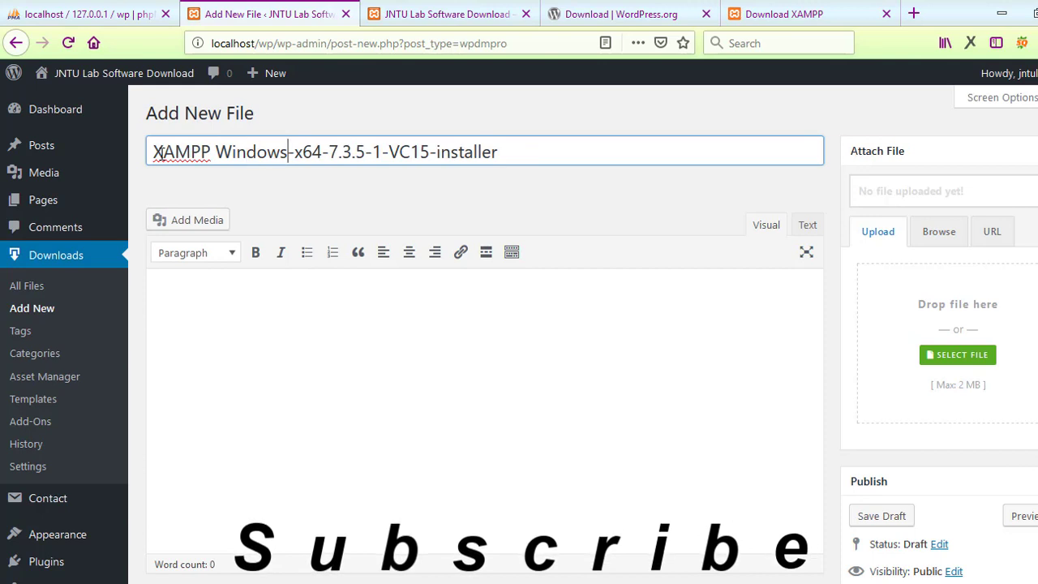
key("Delete")
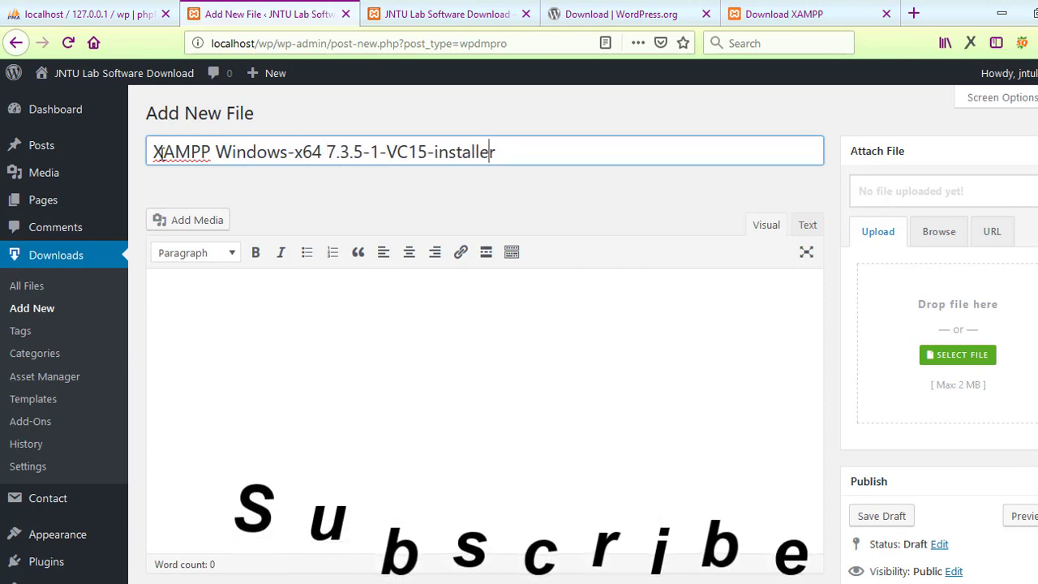
key("Left")
key("Left")
key("Left")
key("Left")
key("Left")
key("Left")
key("Left")
key("Left")
key("Left")
key("Left")
key("Left")
key("Left")
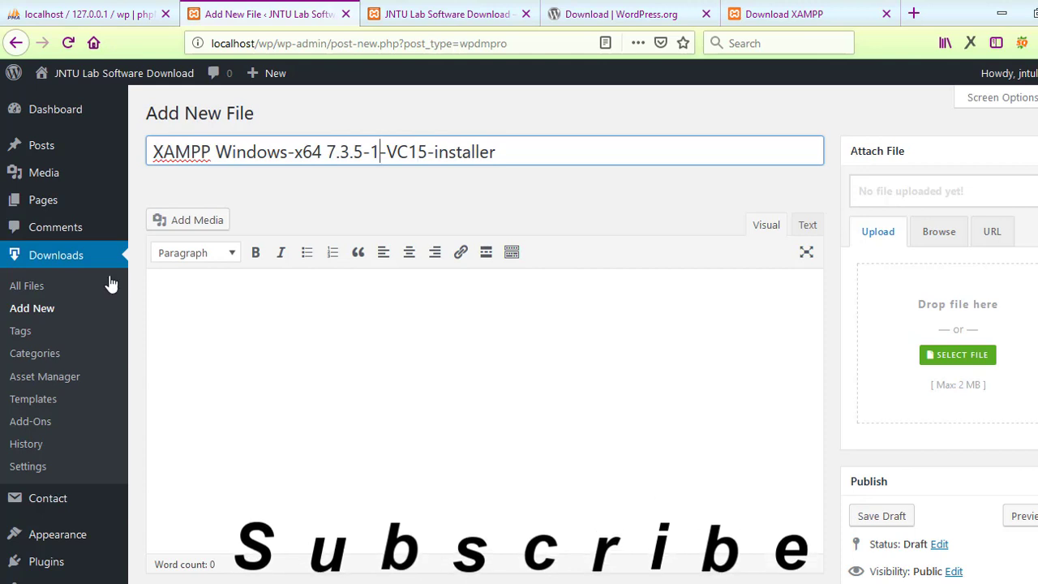
Step: Paste XAMPP's intro paragraph from its download page into the description
left_click(184, 304)
left_click(740, 8)
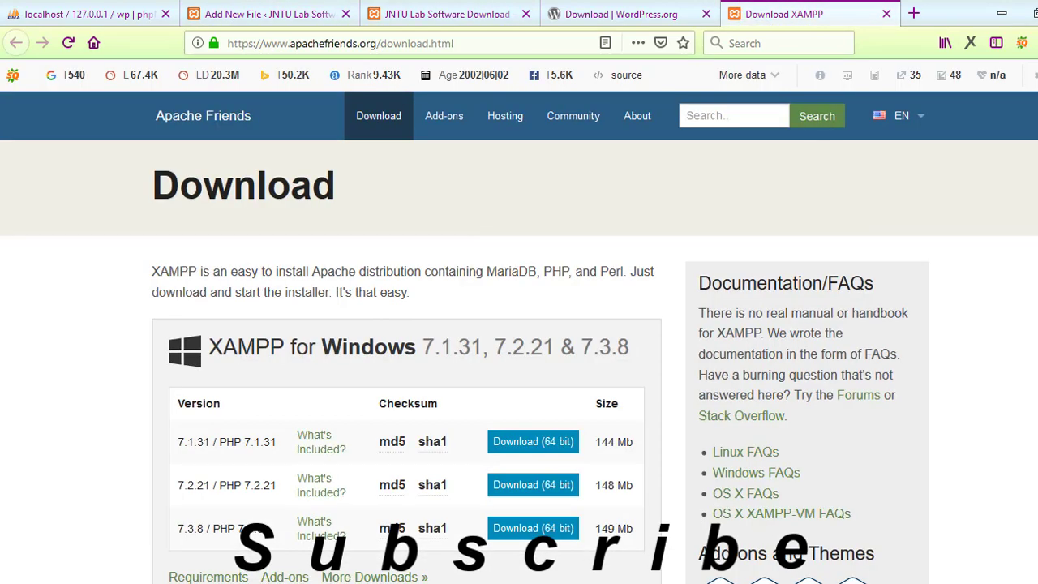
left_click_drag(151, 274, 432, 300)
key("ctrl+c")
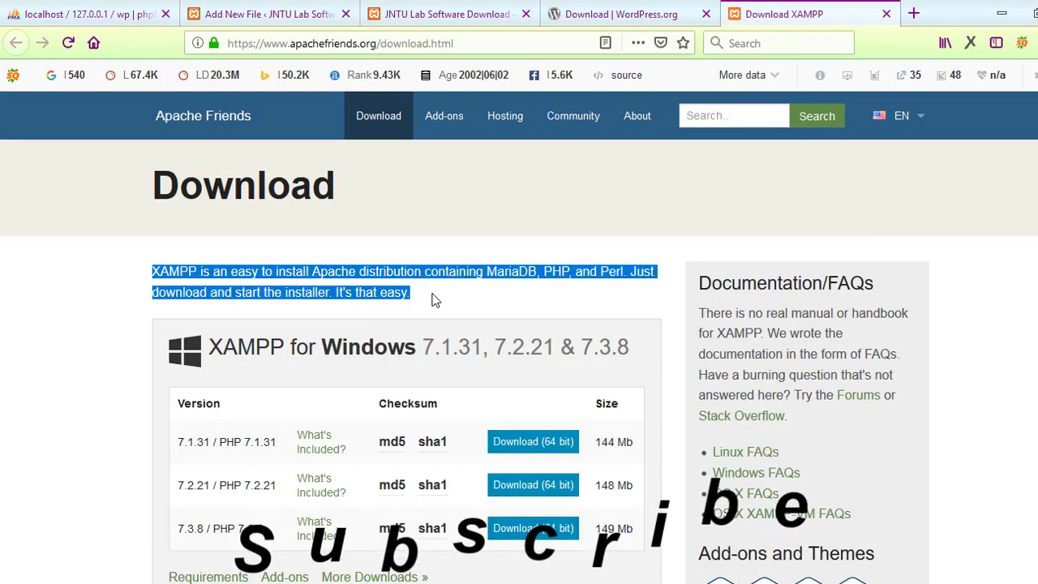
left_click(268, 14)
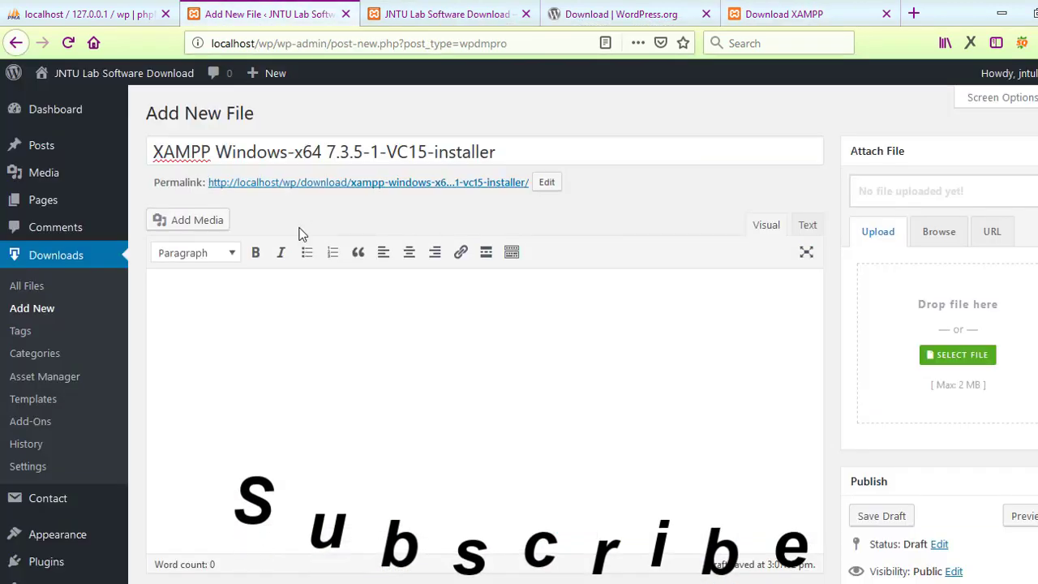
key("ctrl+v")
scroll(682, 324, "down", 1)
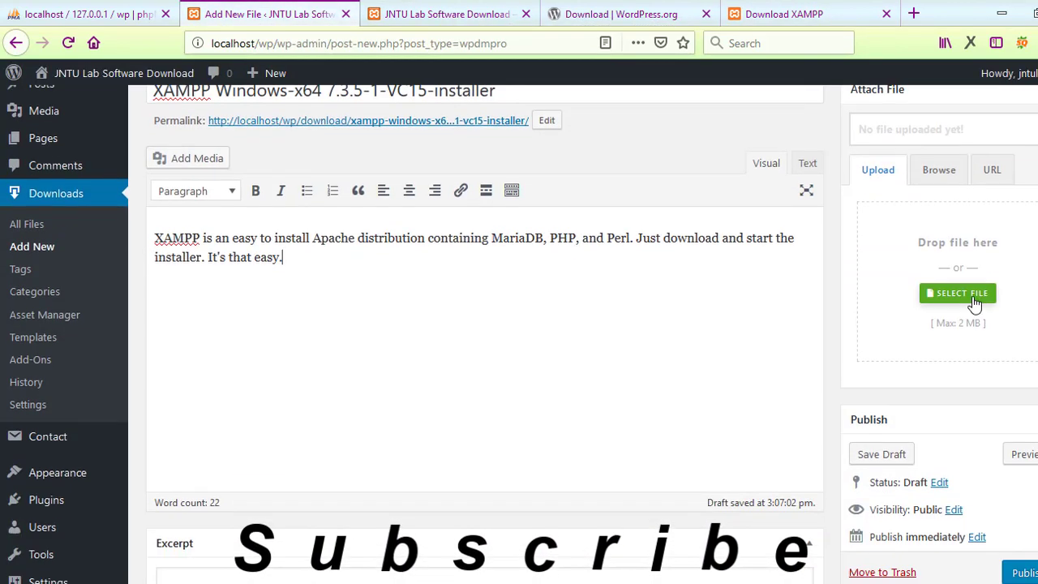
left_click(973, 300)
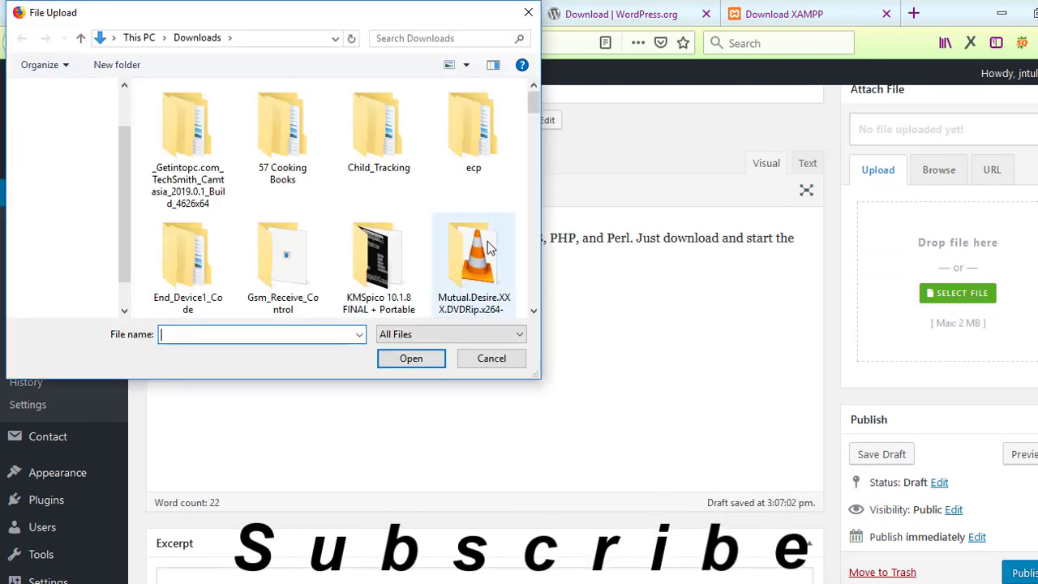
left_click_drag(537, 109, 540, 280)
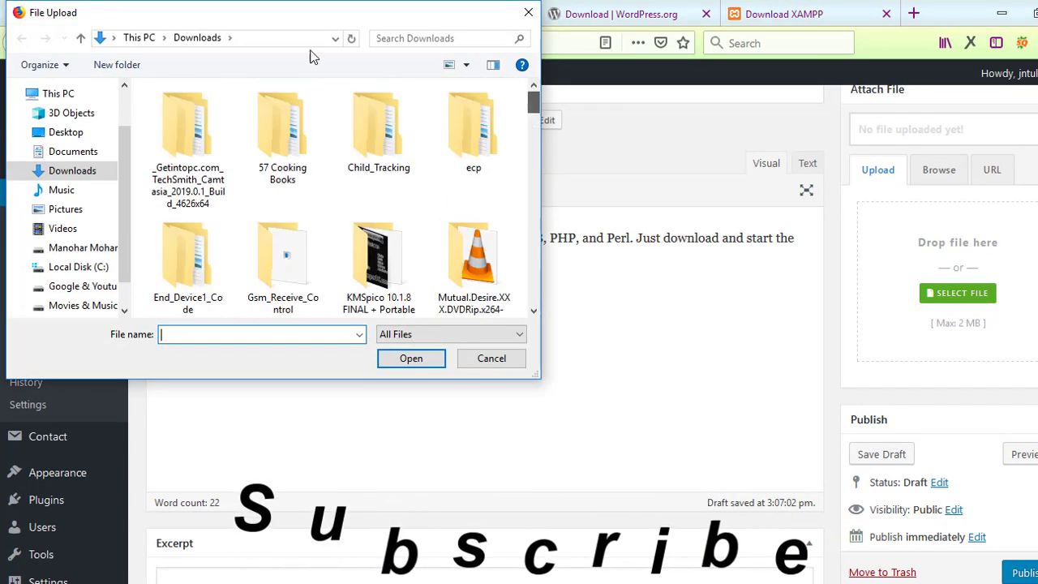
left_click(81, 134)
left_click(483, 134)
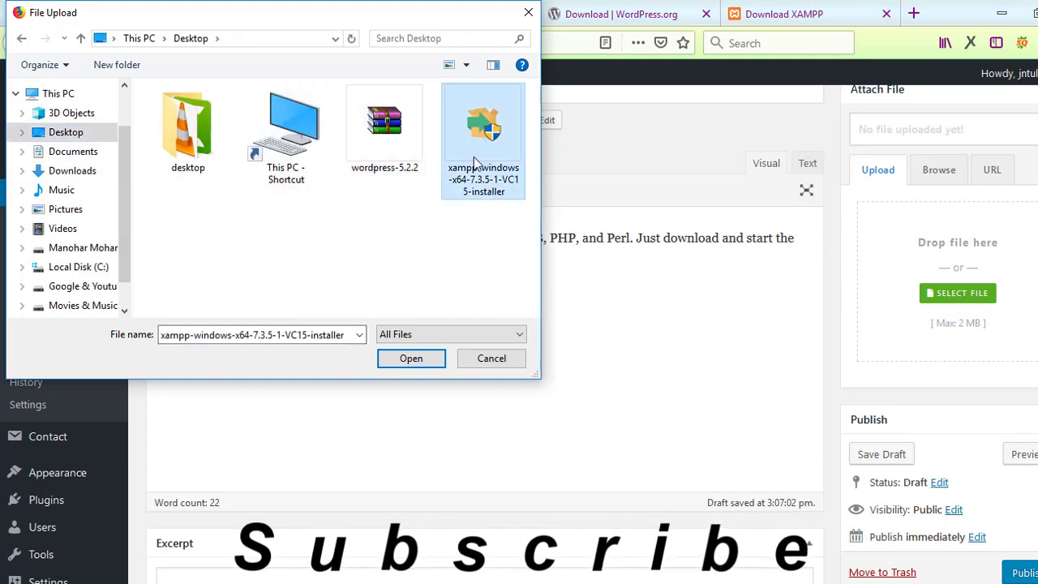
left_click(415, 362)
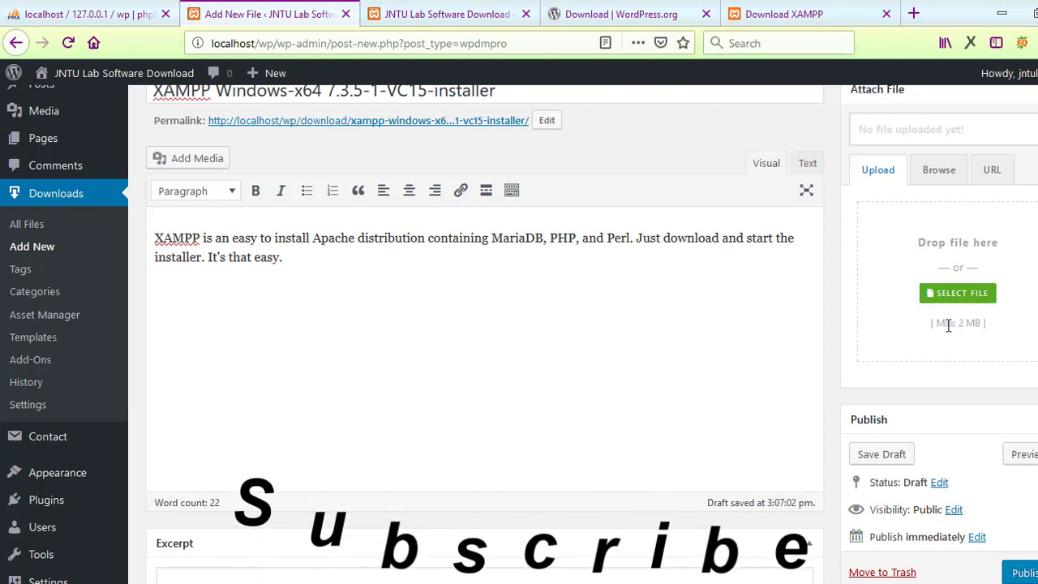
Step: Stay on the unsaved XAMPP entry and save it as a draft
left_click_drag(933, 323, 985, 323)
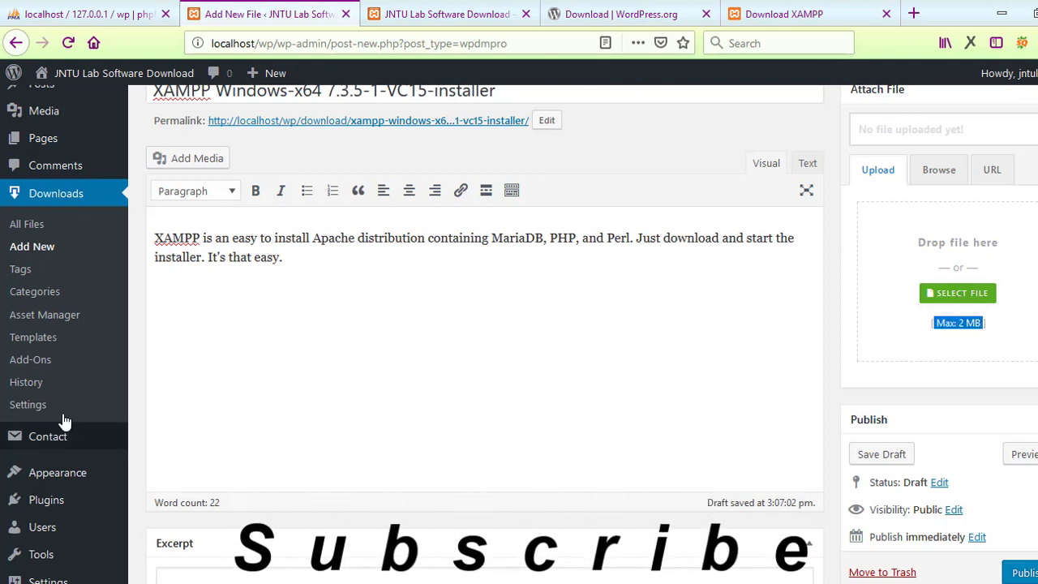
left_click(15, 405)
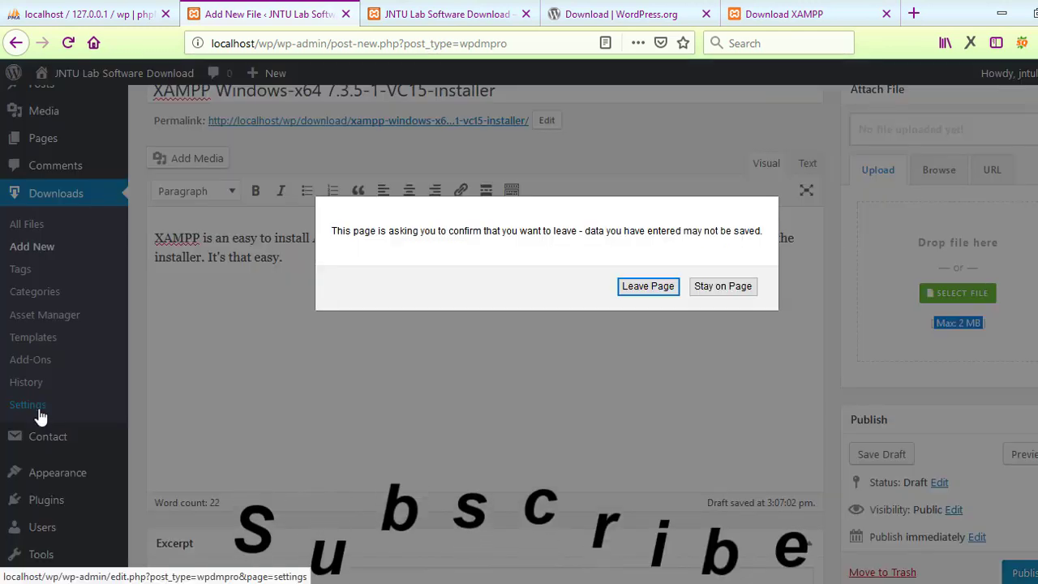
left_click(722, 287)
scroll(1033, 130, "up", 1)
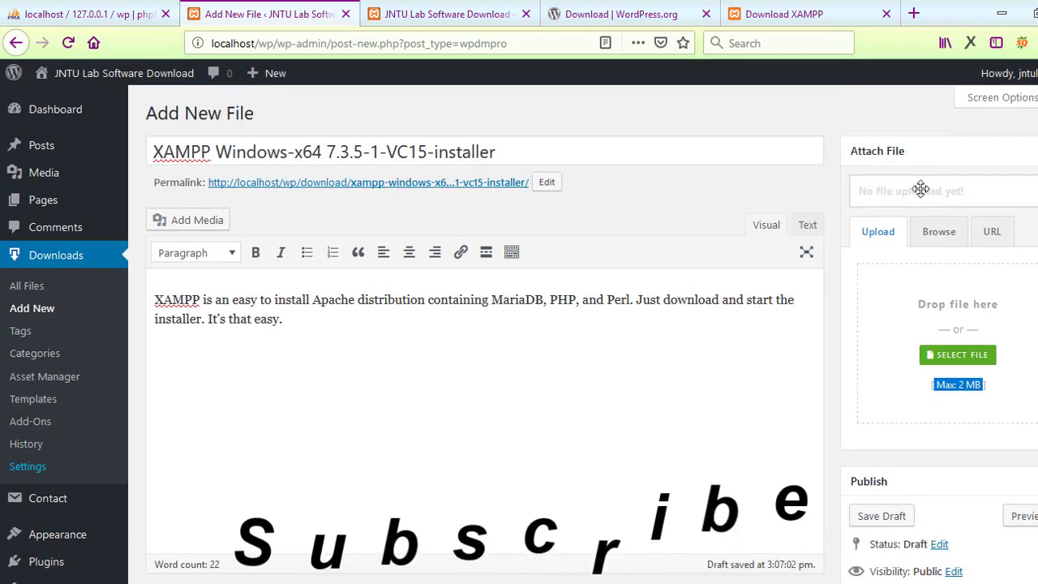
left_click(875, 519)
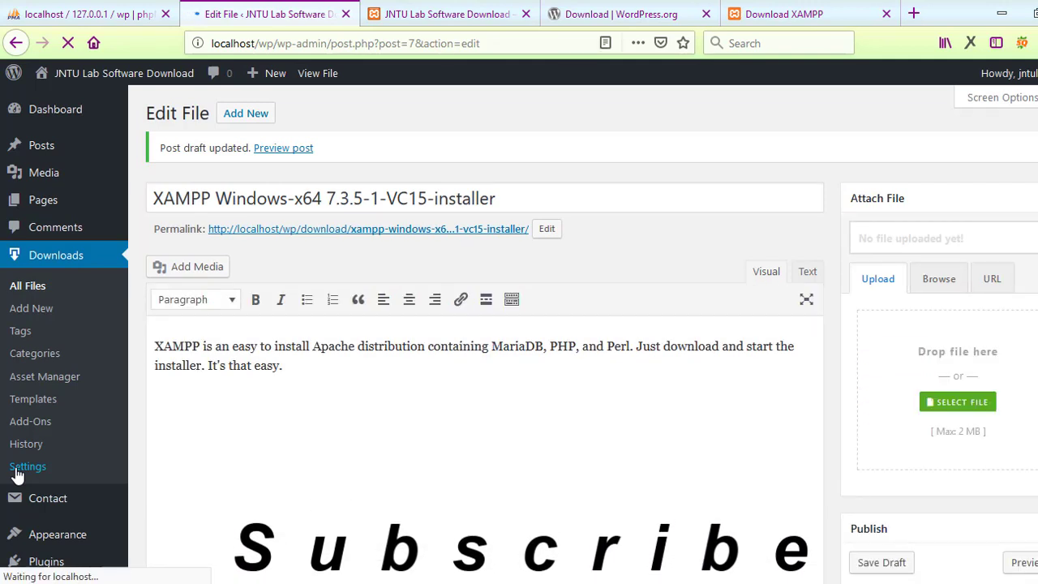
left_click(17, 471)
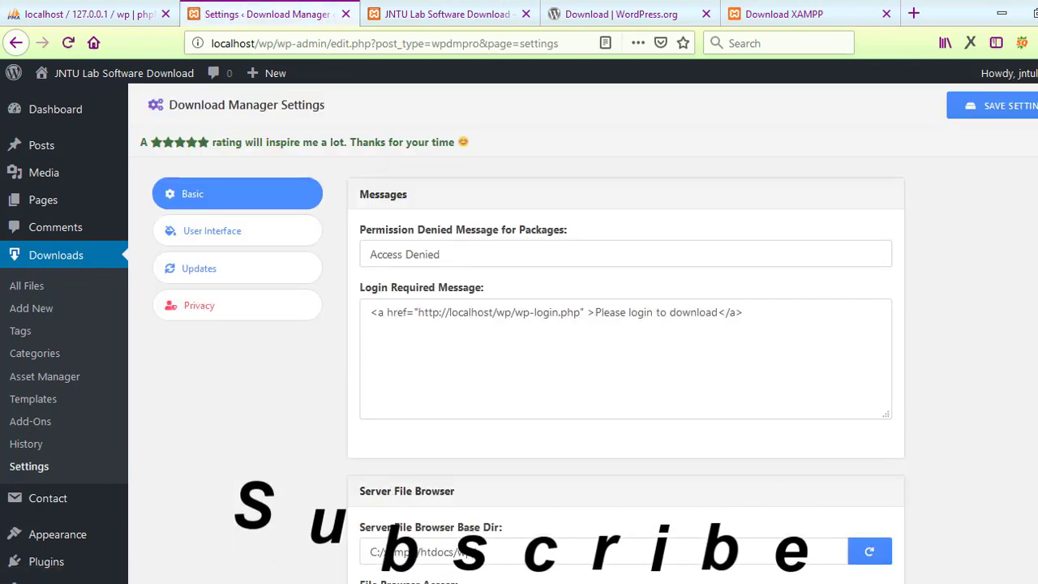
Step: Look through the Download Manager's Basic settings tab
scroll(717, 474, "down", 6)
scroll(626, 365, "down", 5)
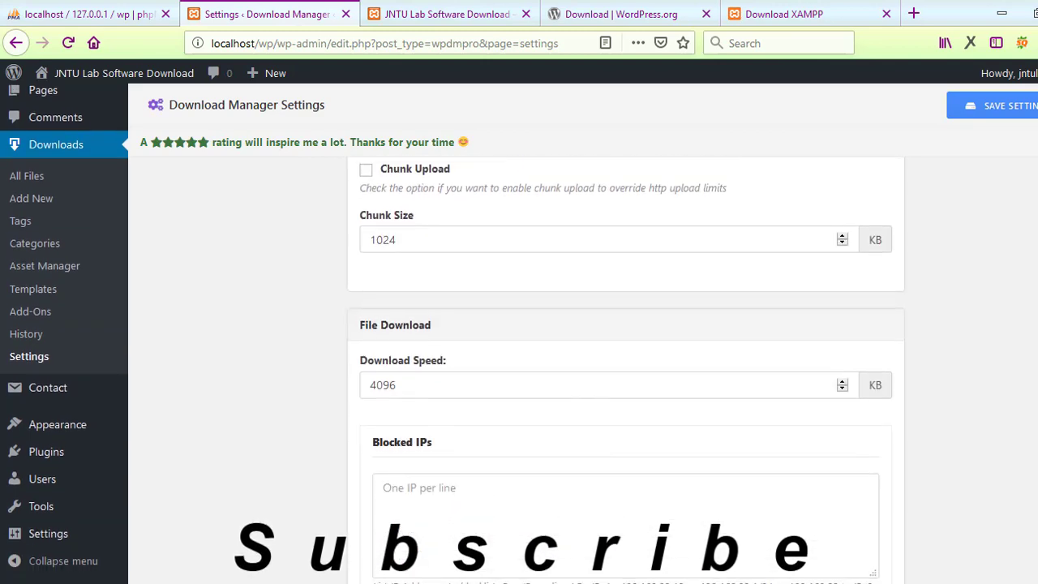
scroll(626, 365, "up", 3)
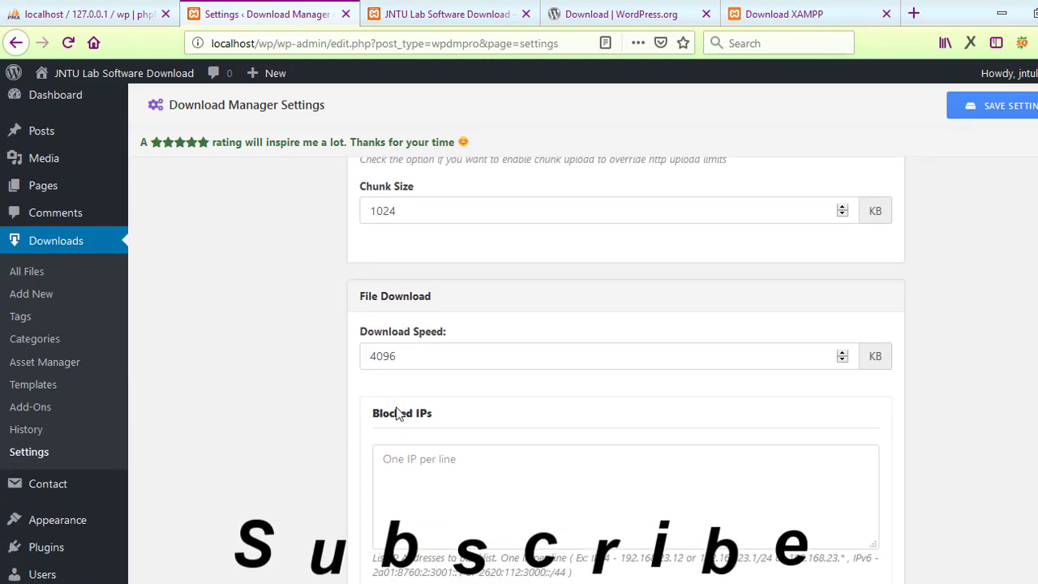
scroll(626, 365, "down", 10)
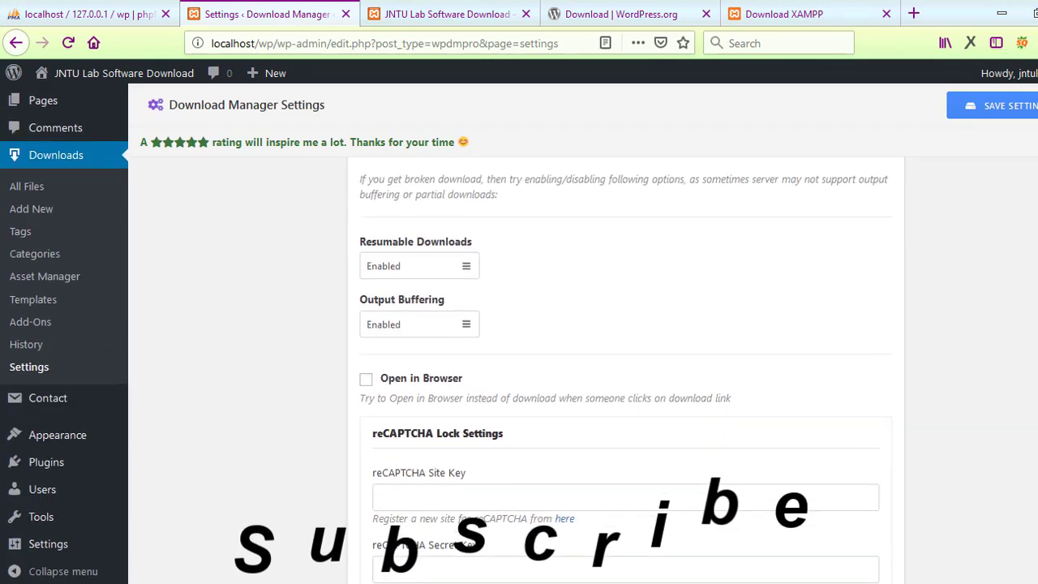
scroll(625, 365, "down", 5)
scroll(626, 365, "up", 15)
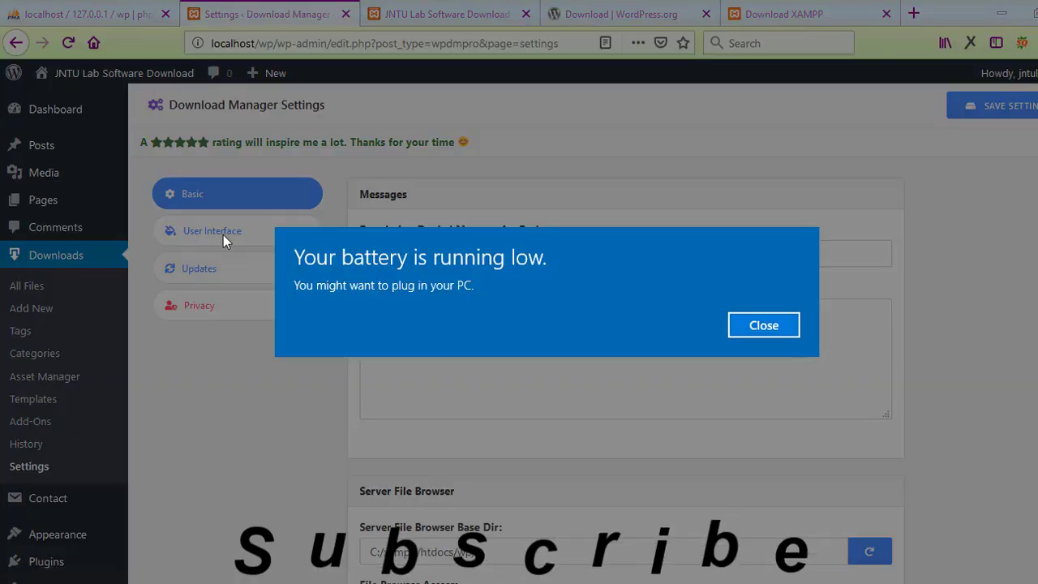
left_click(744, 323)
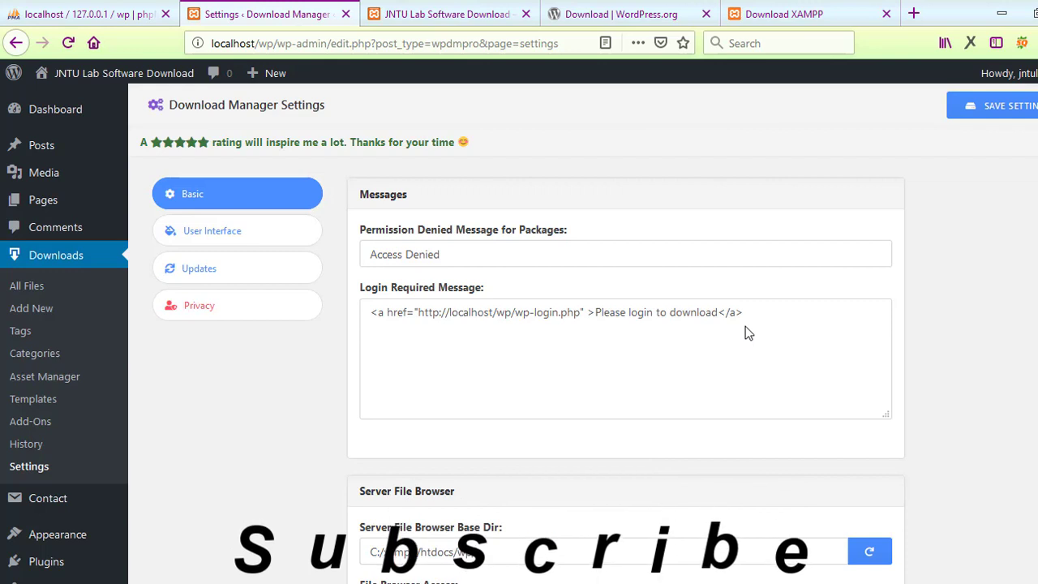
scroll(745, 326, "down", 5)
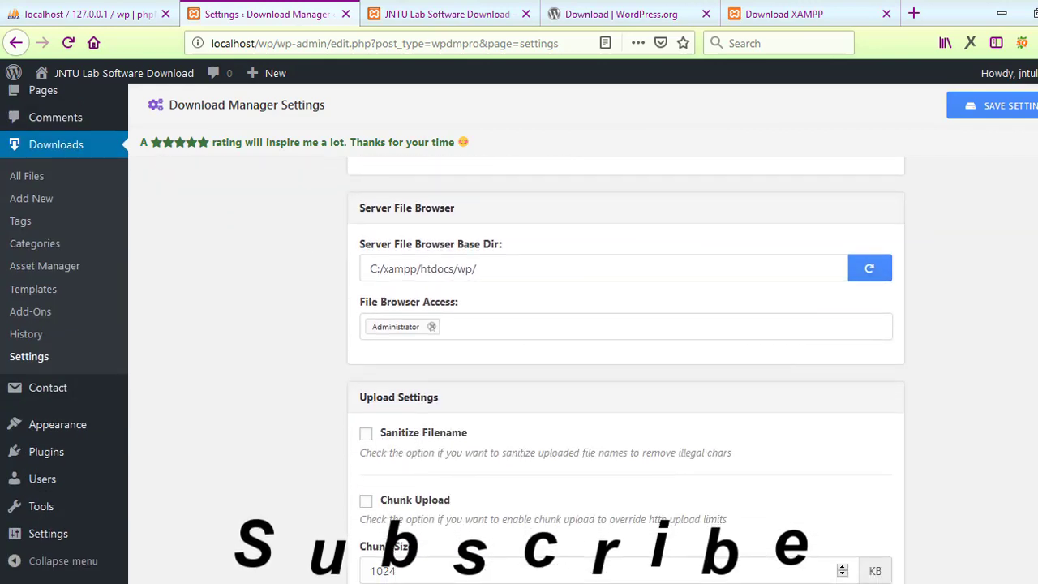
scroll(626, 373, "down", 1)
scroll(667, 209, "down", 3)
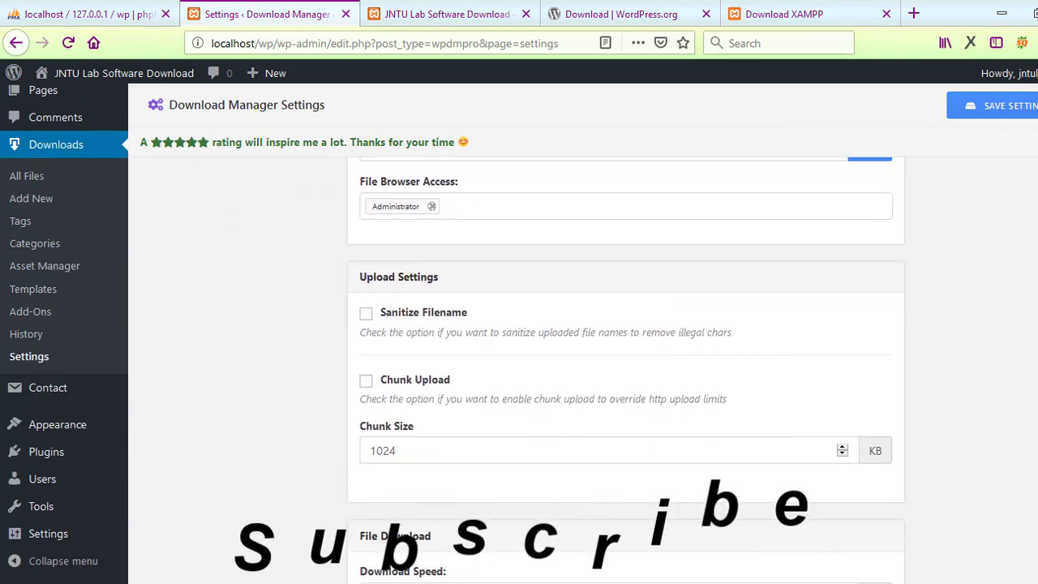
scroll(667, 209, "up", 3)
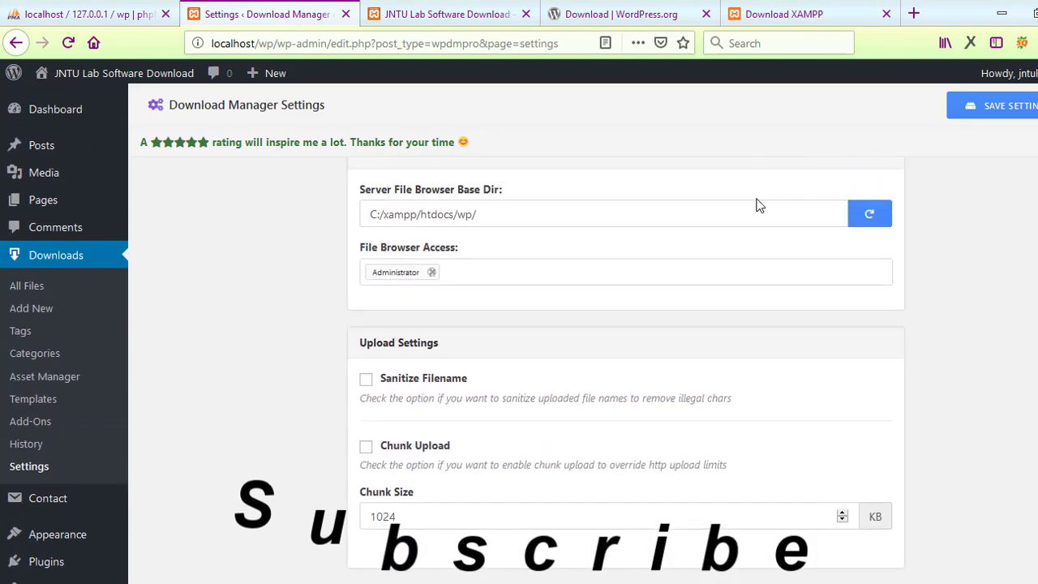
scroll(626, 365, "down", 9)
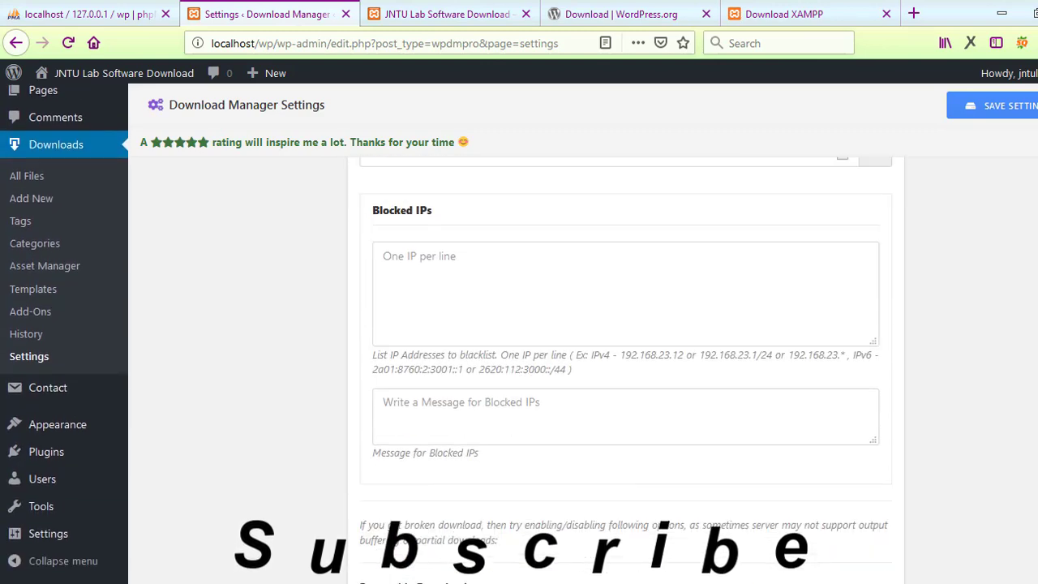
scroll(626, 365, "down", 7)
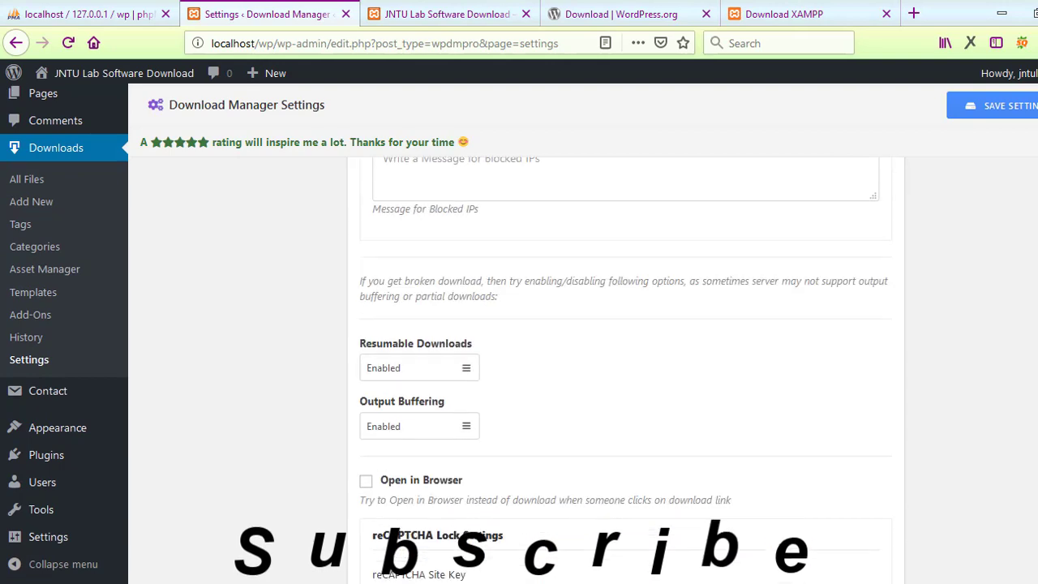
scroll(475, 364, "down", 4)
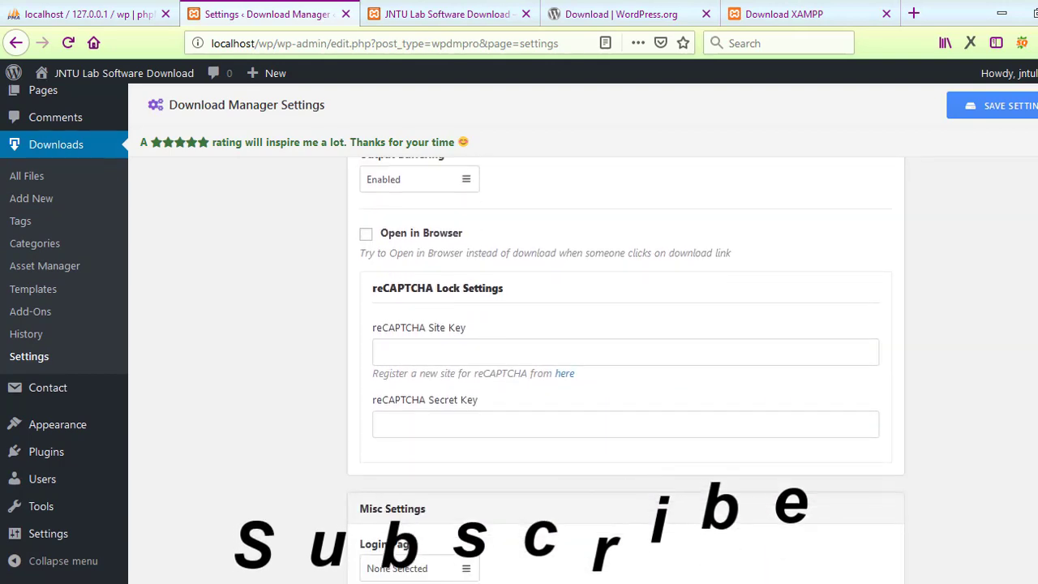
scroll(474, 365, "up", 4)
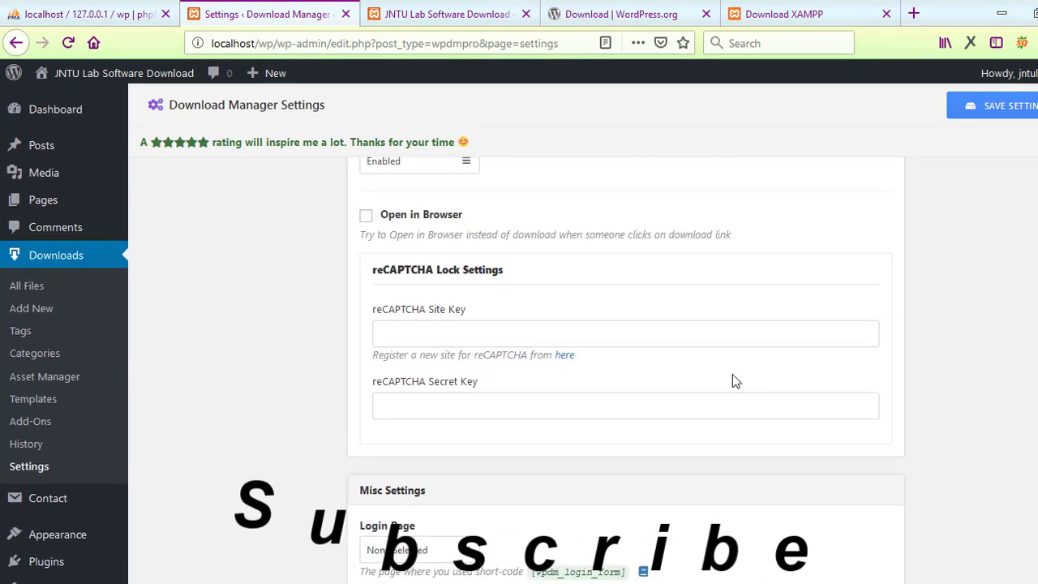
scroll(626, 365, "down", 5)
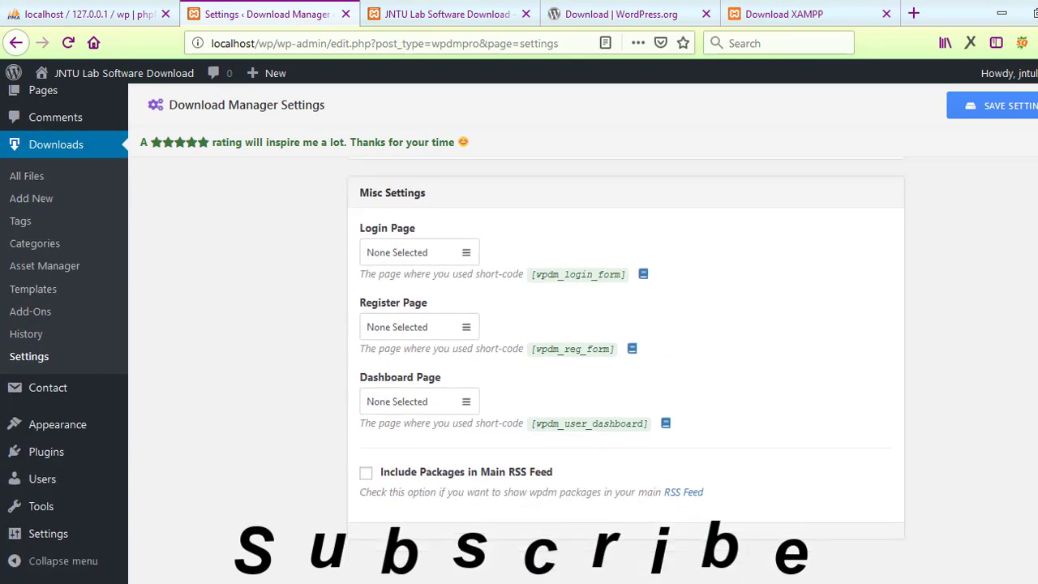
scroll(626, 365, "down", 2)
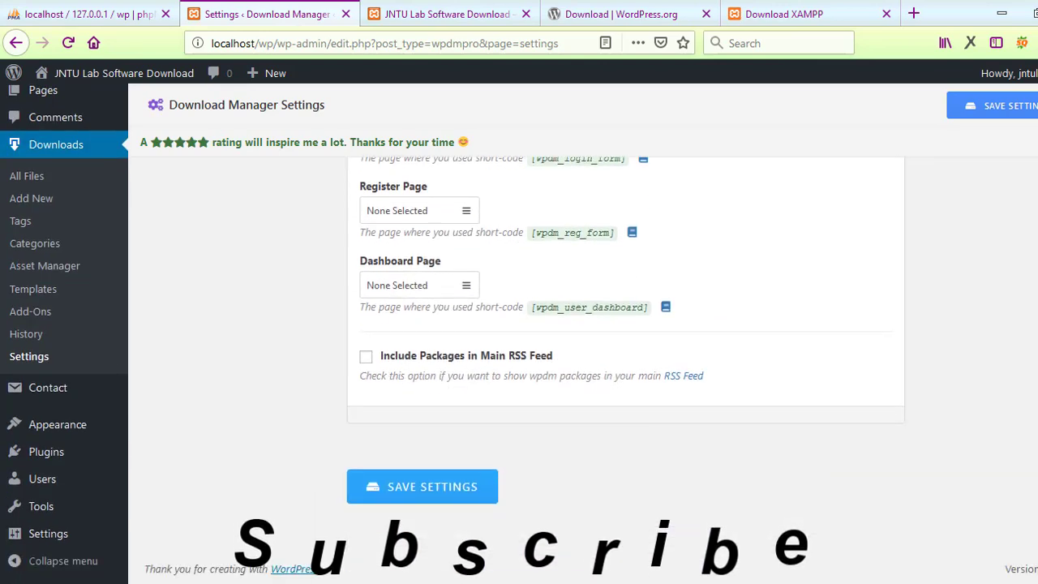
scroll(1023, 167, "up", 15)
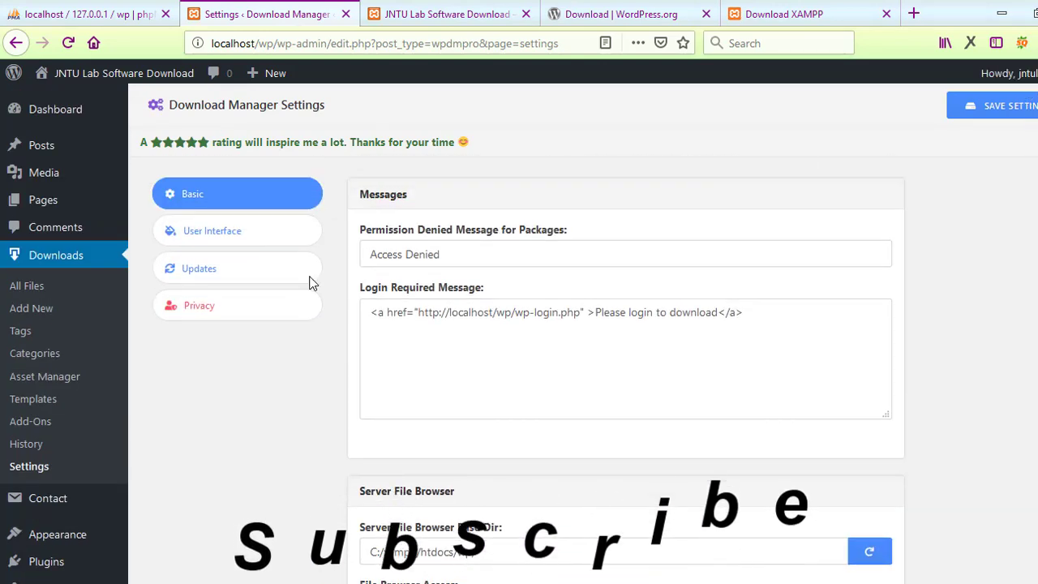
Step: View the User Interface settings, then the Updates settings
left_click(275, 237)
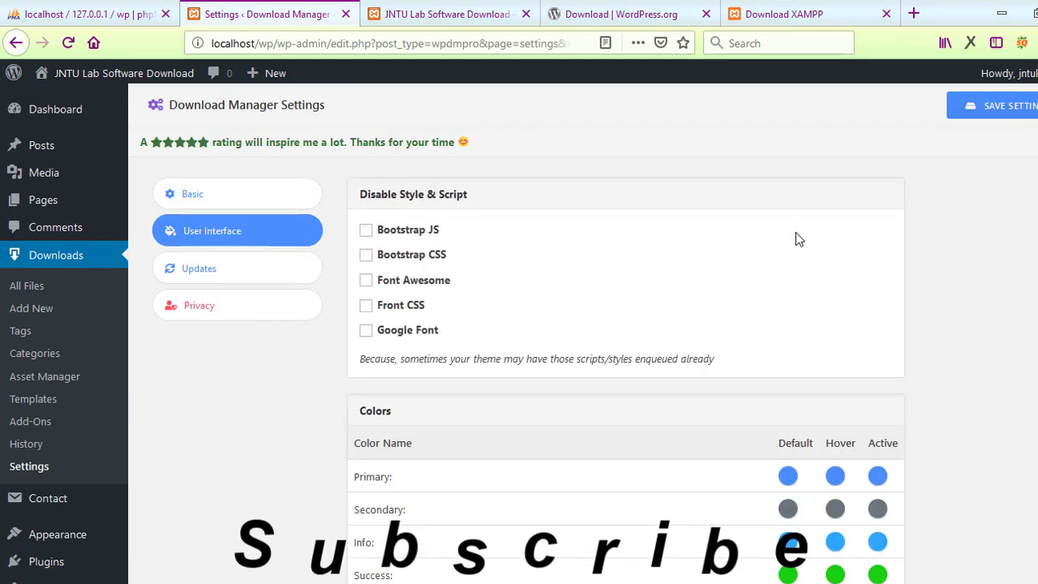
scroll(203, 287, "down", 4)
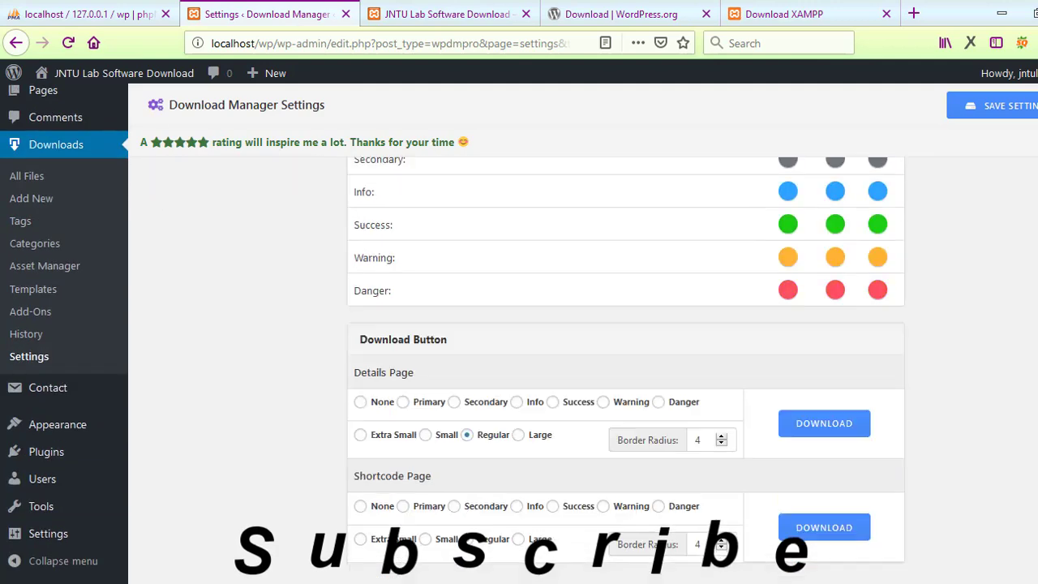
scroll(202, 288, "up", 4)
left_click(203, 284)
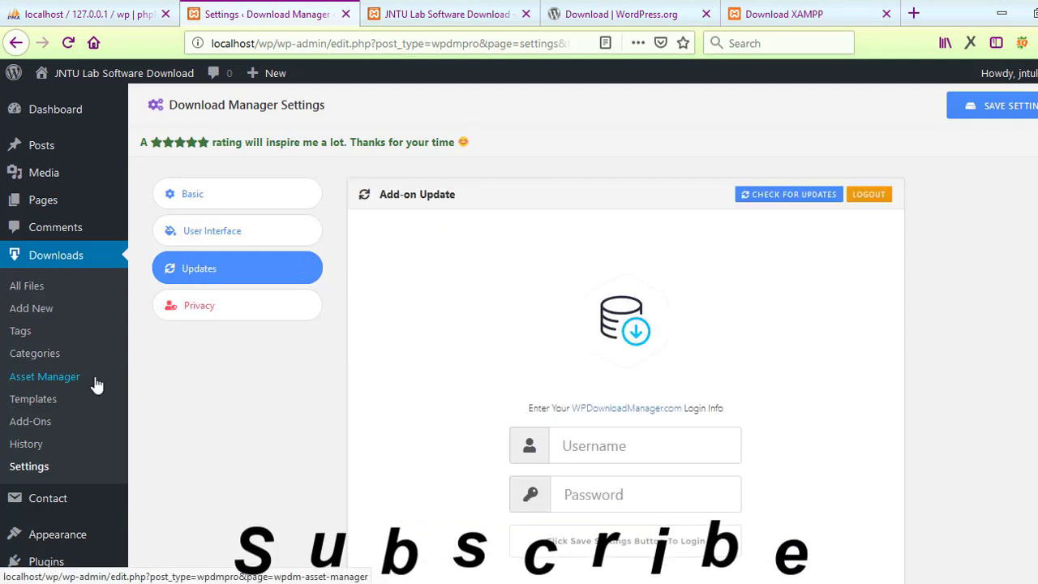
scroll(97, 381, "down", 3)
scroll(476, 256, "up", 4)
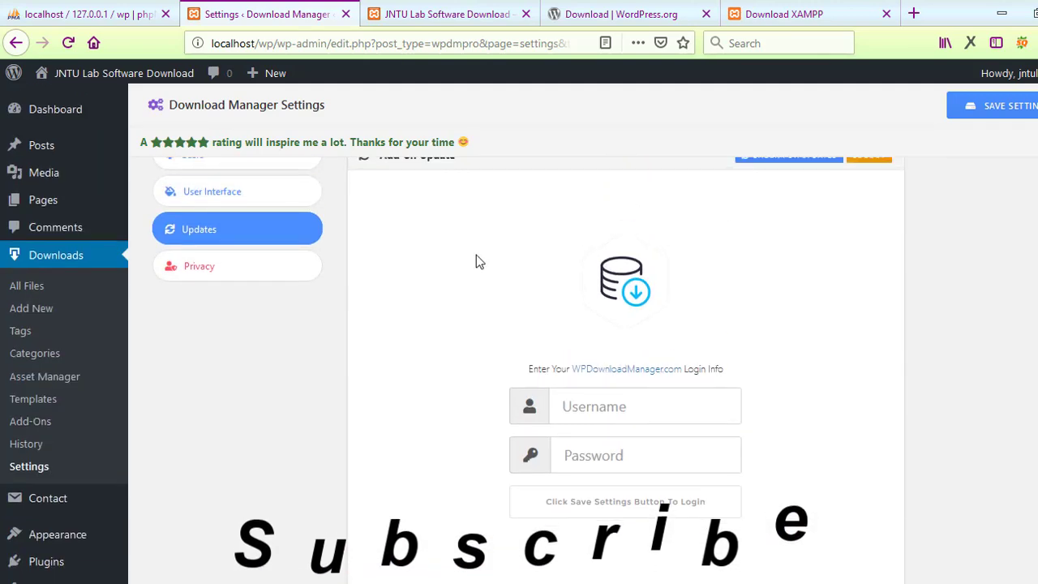
left_click(30, 378)
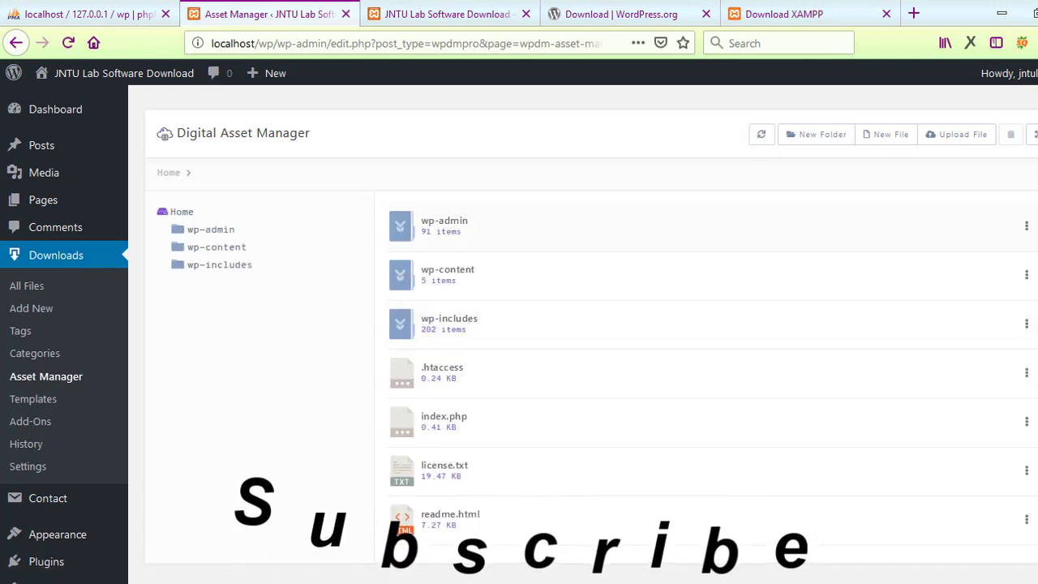
Step: Scroll through the Asset Manager's list of site folders and files like wp-admin and wp-content
scroll(529, 231, "down", 10)
scroll(528, 230, "up", 2)
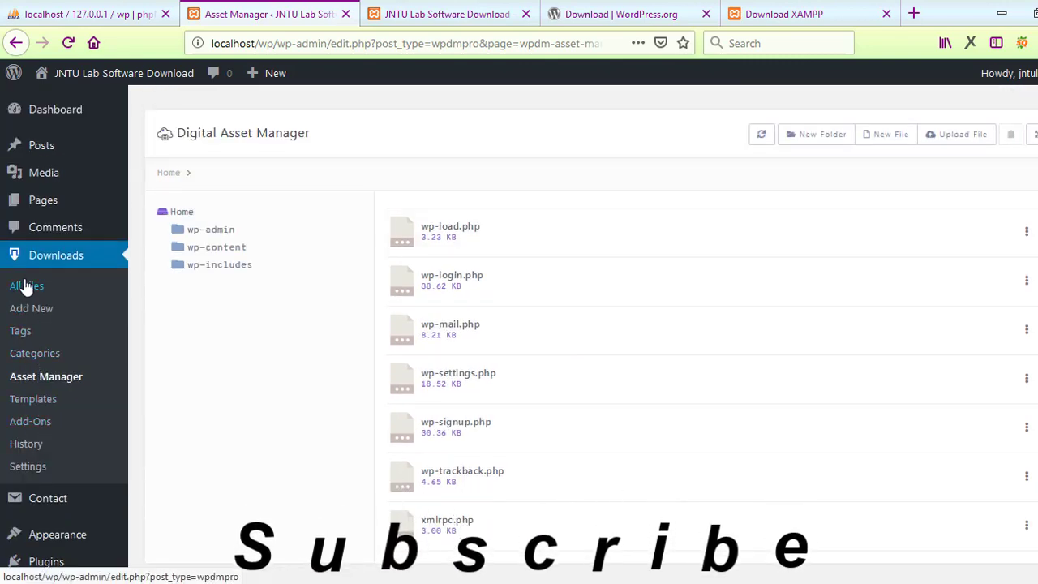
mouse_move(108, 517)
mouse_move(77, 542)
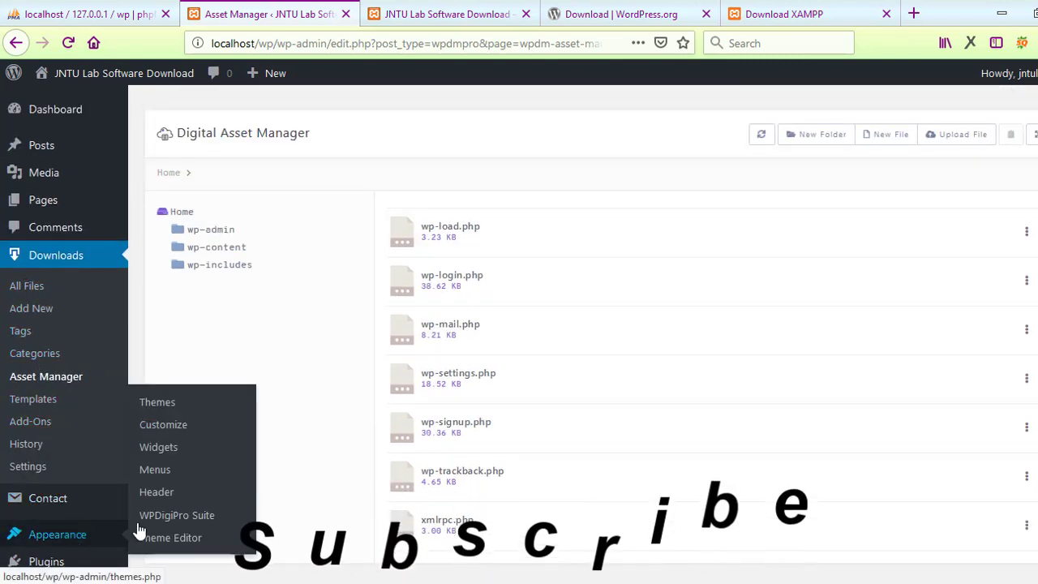
scroll(494, 164, "down", 3)
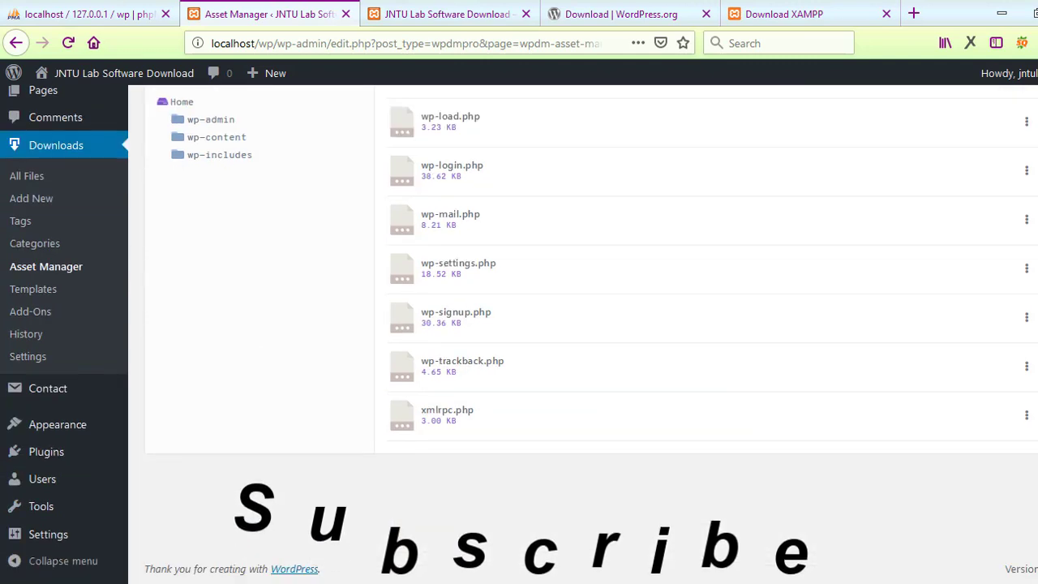
scroll(495, 164, "up", 3)
Step: Edit the XAMPP installer draft and ready its attach-file box for a URL
left_click(23, 284)
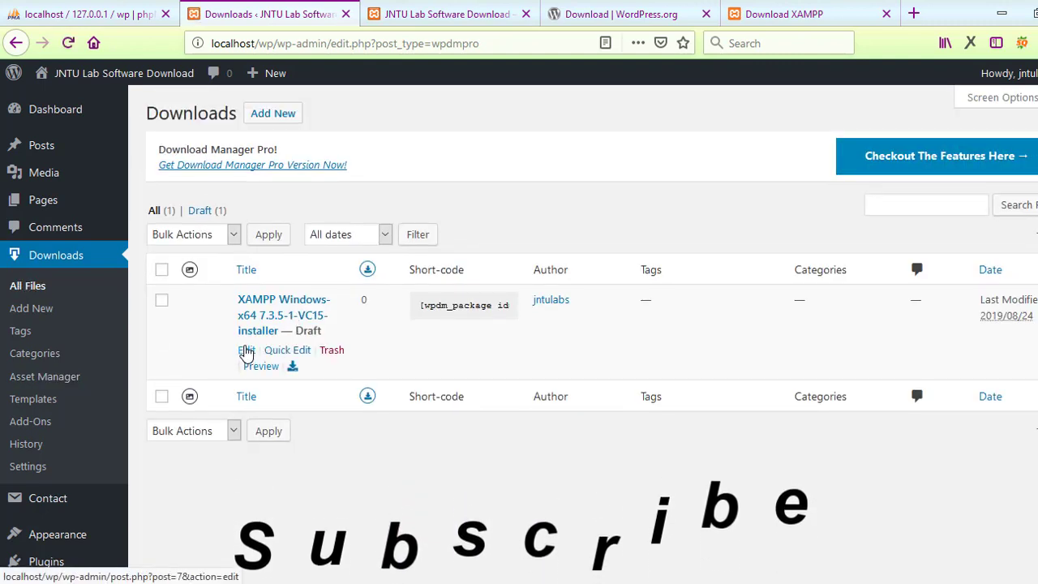
left_click(246, 352)
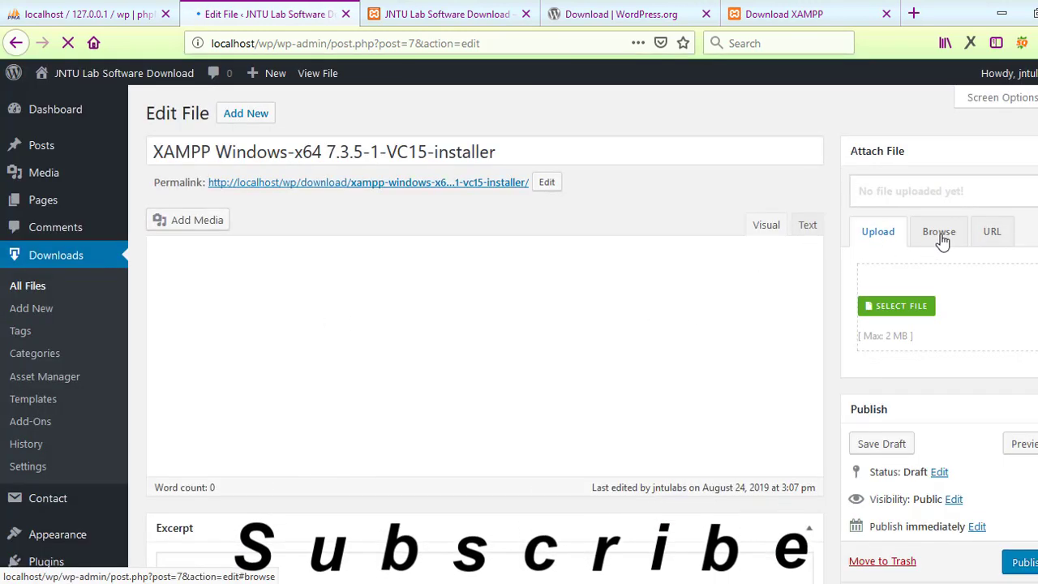
left_click(939, 234)
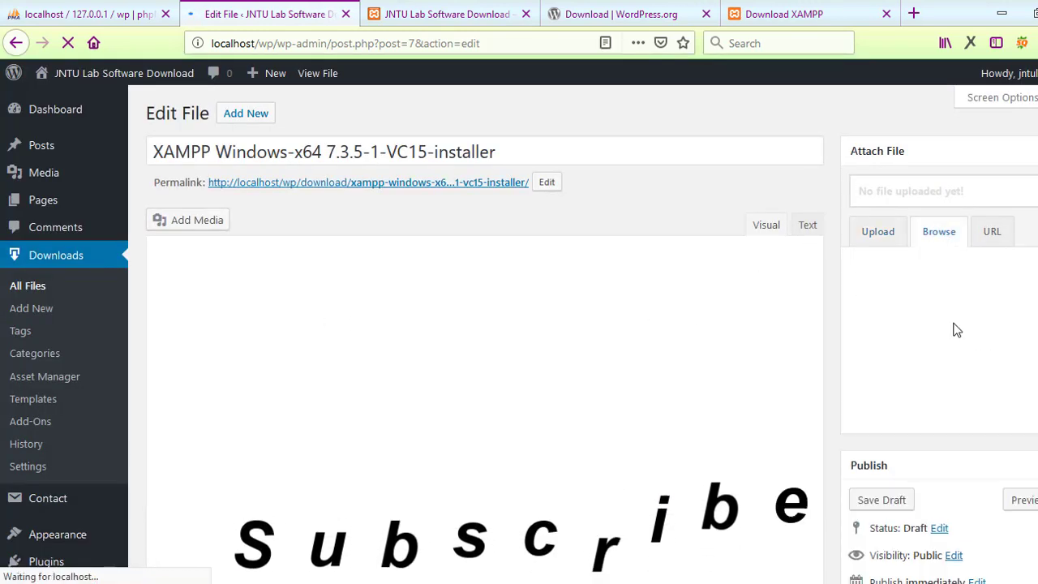
left_click(990, 239)
left_click(908, 266)
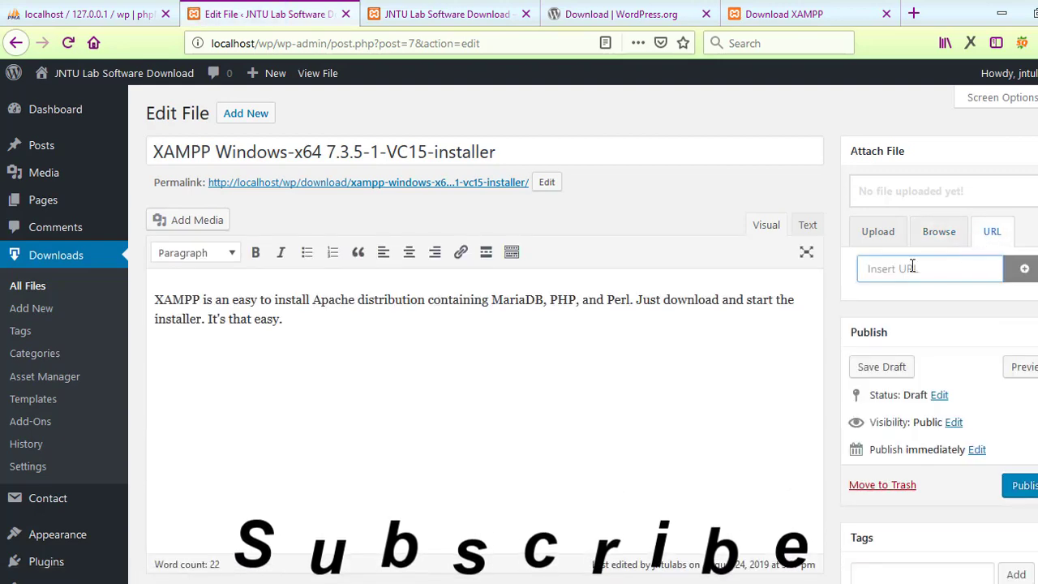
Step: Attach the XAMPP 7.1.31 64-bit installer's download link to the entry by URL
left_click(620, 14)
left_click(784, 14)
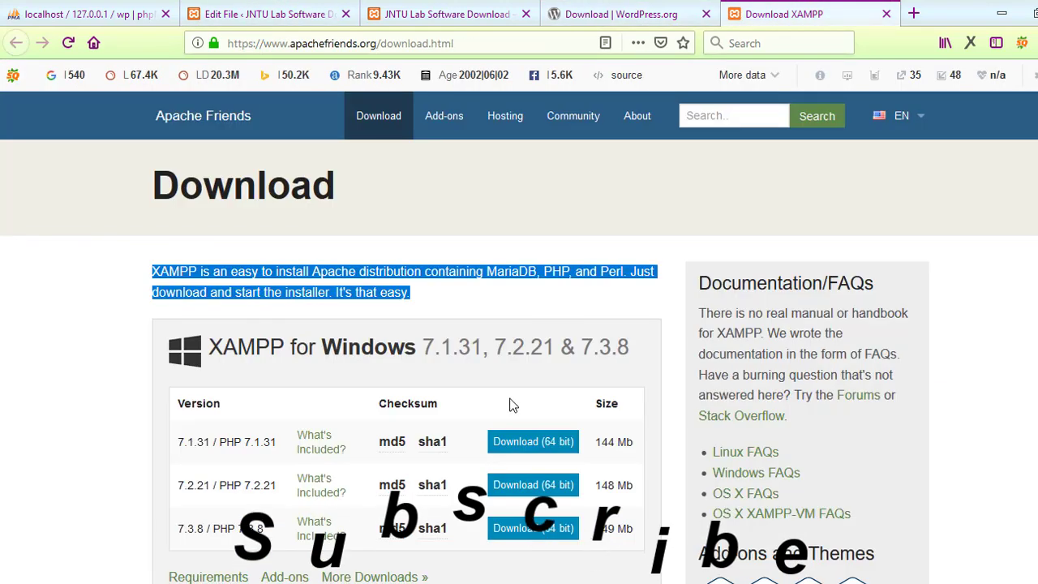
right_click(514, 445)
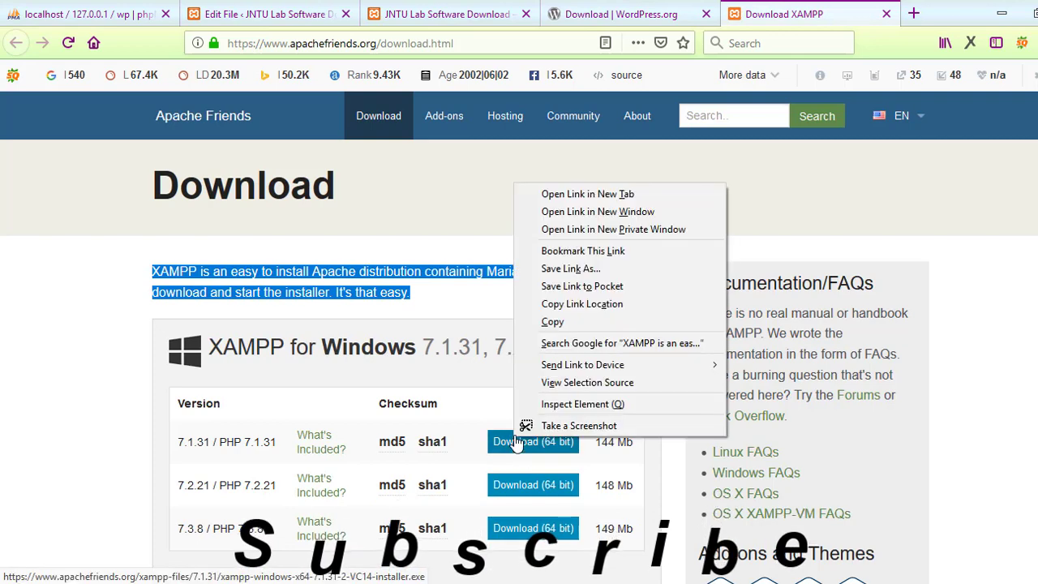
left_click(572, 303)
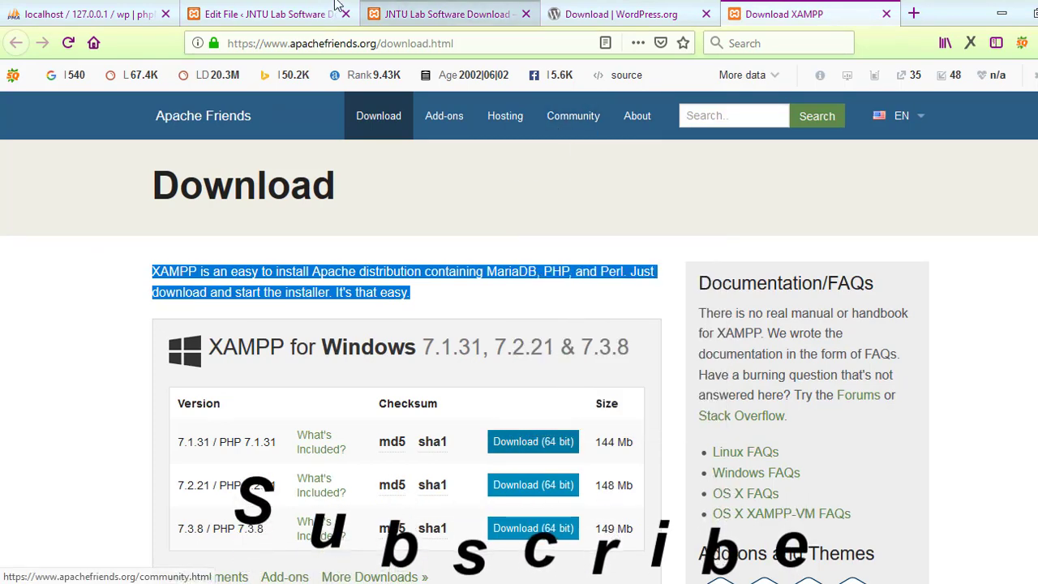
left_click(337, 8)
left_click(920, 269)
key("ctrl+v")
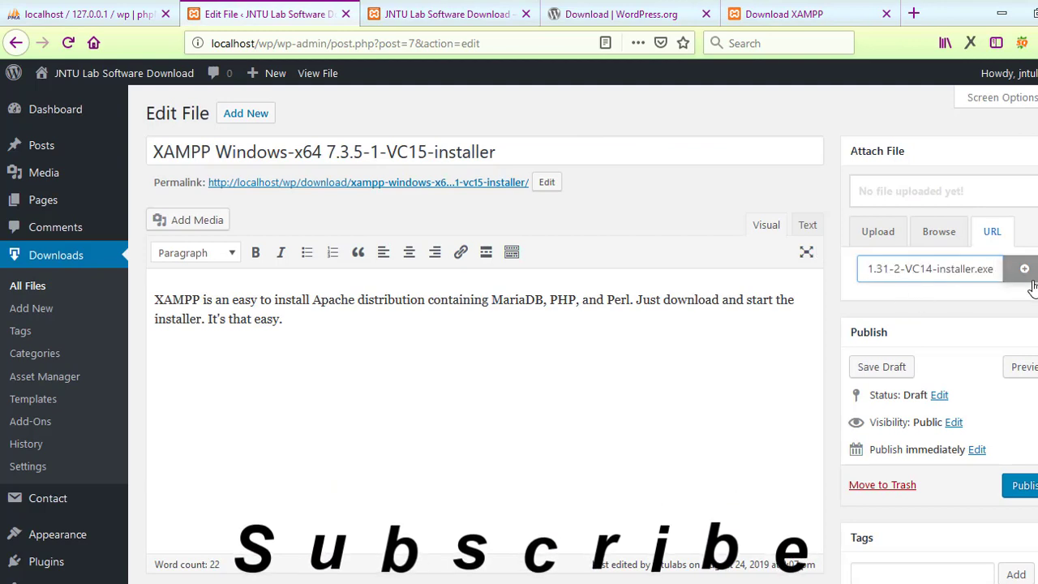
left_click(1025, 270)
scroll(1025, 276, "down", 2)
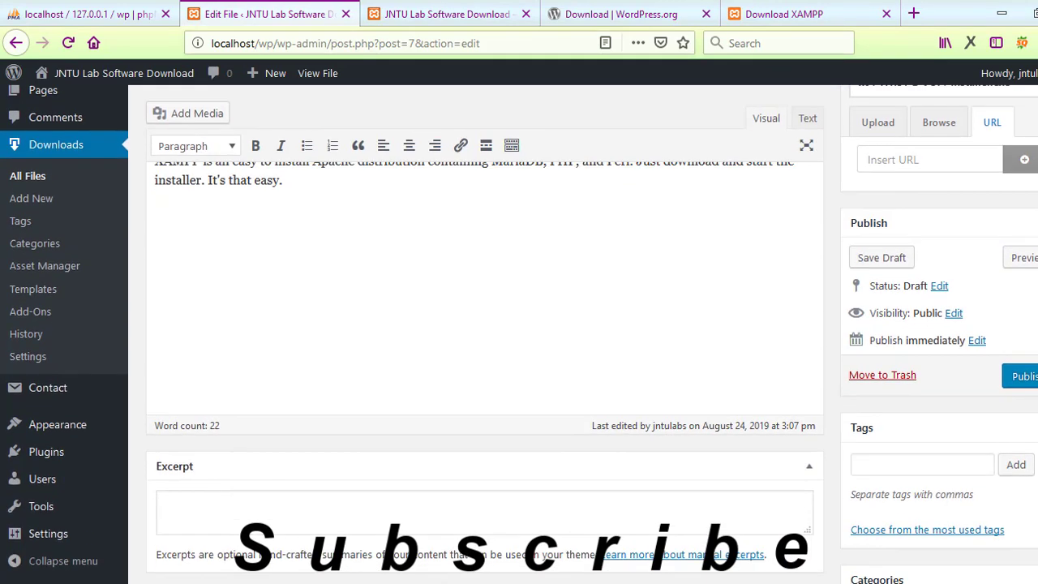
Step: Add XAMPP's Add-ons and Applications text to the description
left_click(446, 13)
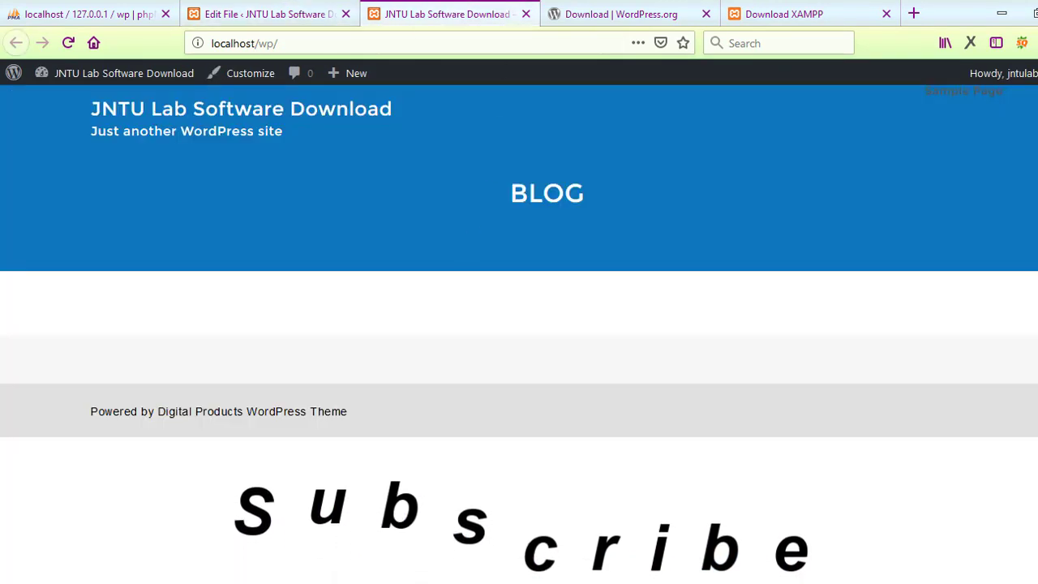
left_click(769, 4)
scroll(1008, 231, "down", 15)
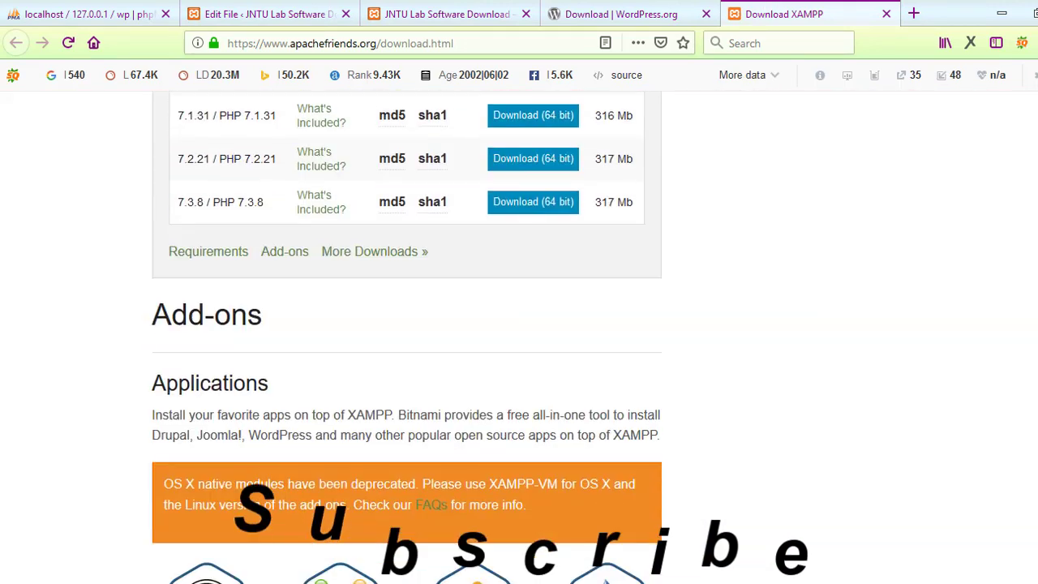
left_click_drag(153, 267, 661, 379)
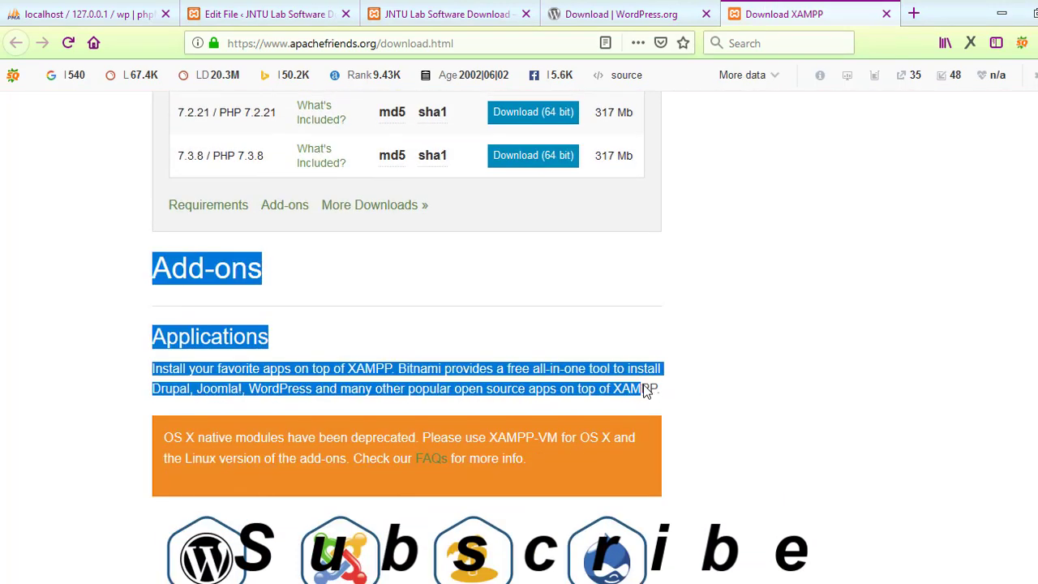
left_click(353, 5)
key("ctrl+v")
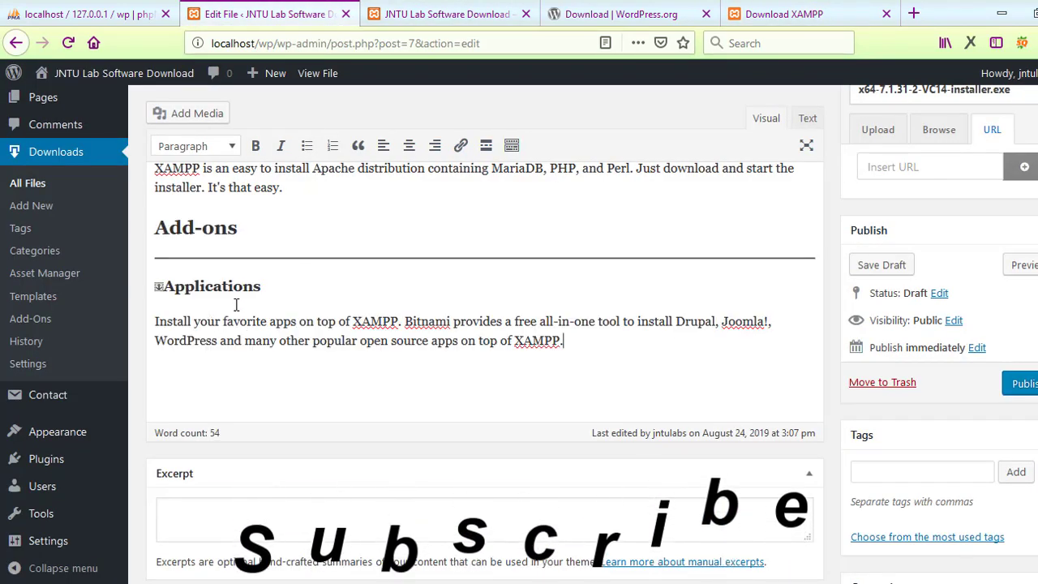